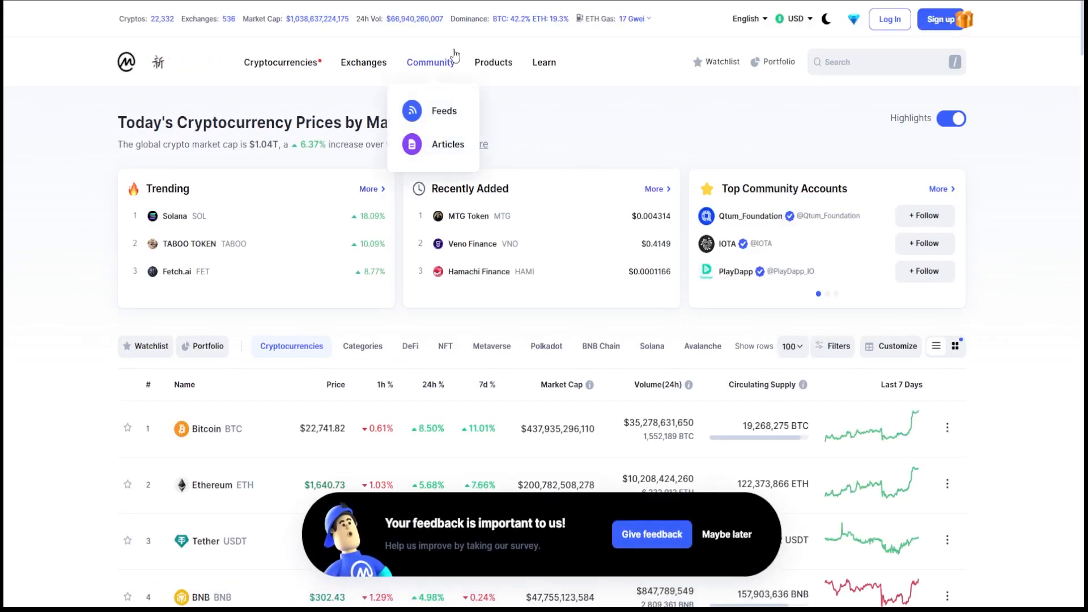
# Dismiss the feedback prompt and view Bitcoin's one-month price chart
pyautogui.click(720, 530)
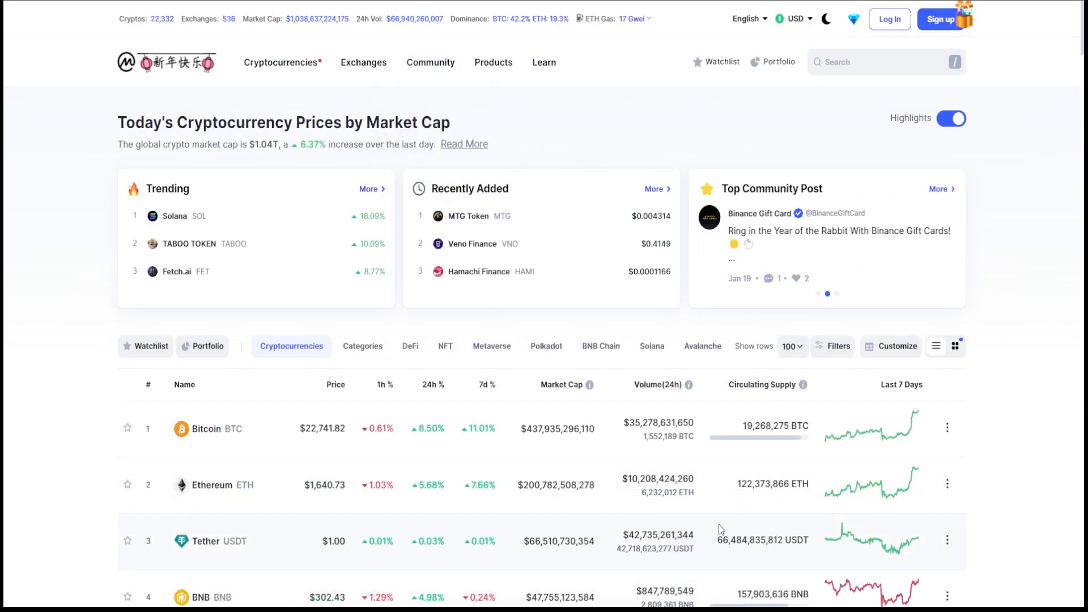
pyautogui.click(231, 427)
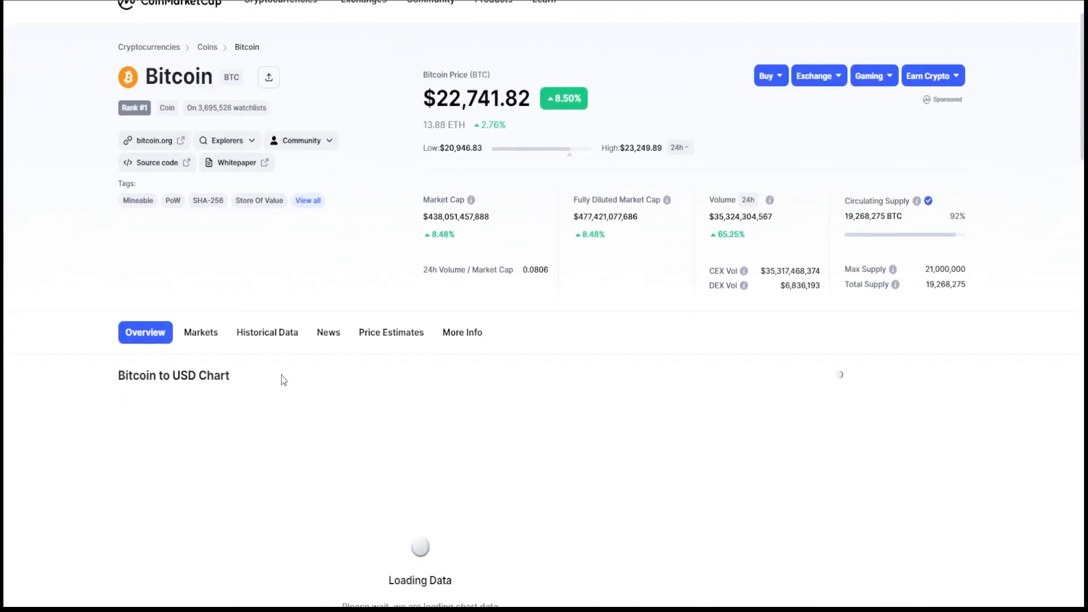
pyautogui.scroll(-5, 331, 374)
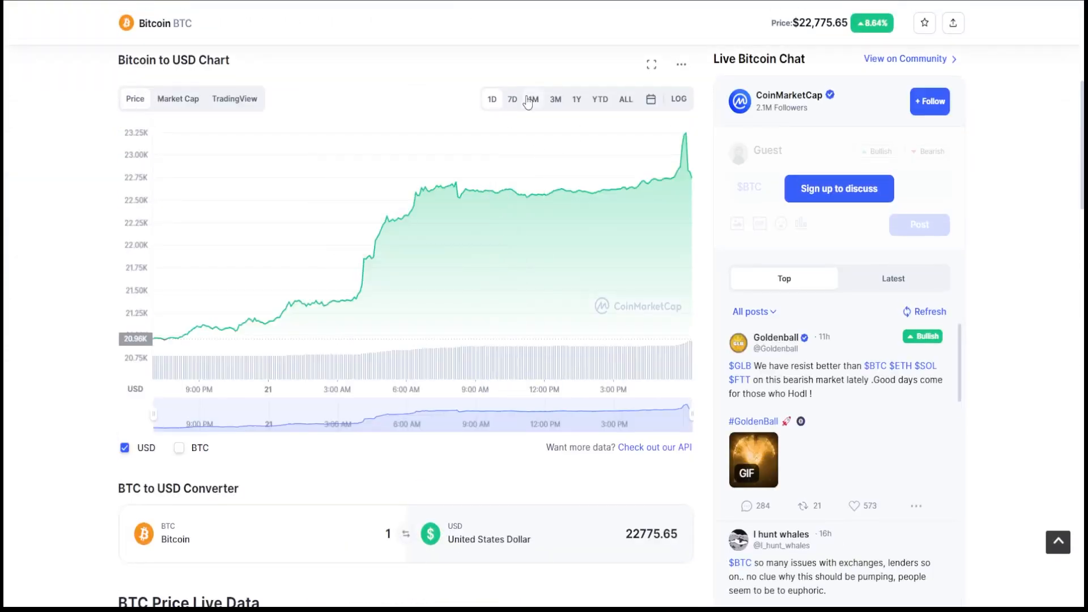
pyautogui.click(532, 98)
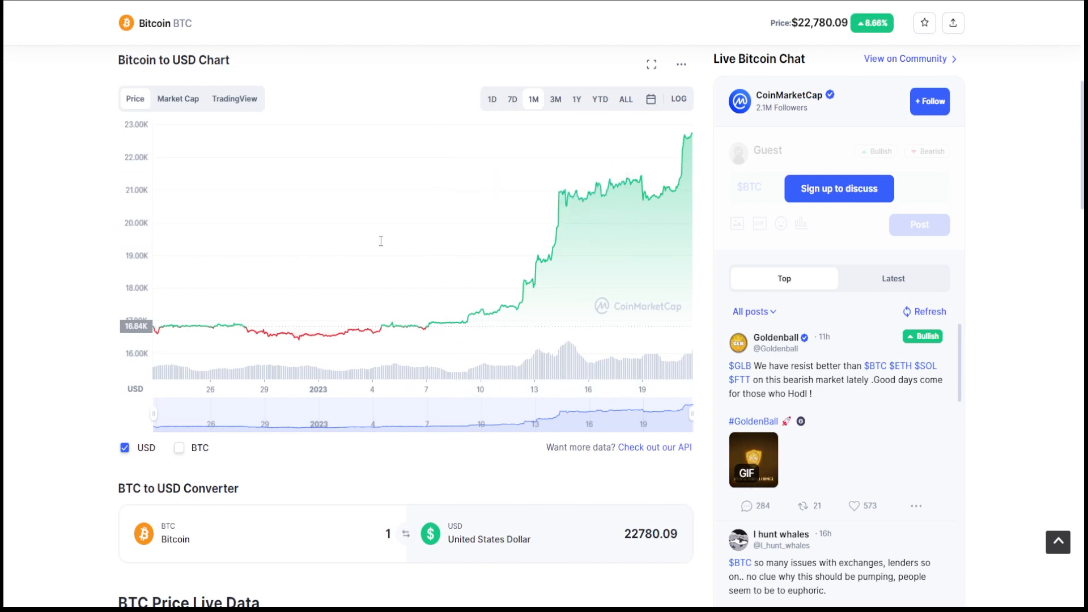
# Visit esfaucet.com in a new tab and start creating an ES Faucets account
pyautogui.moveTo(387, 328)
pyautogui.hotkey('ctrl', 't')
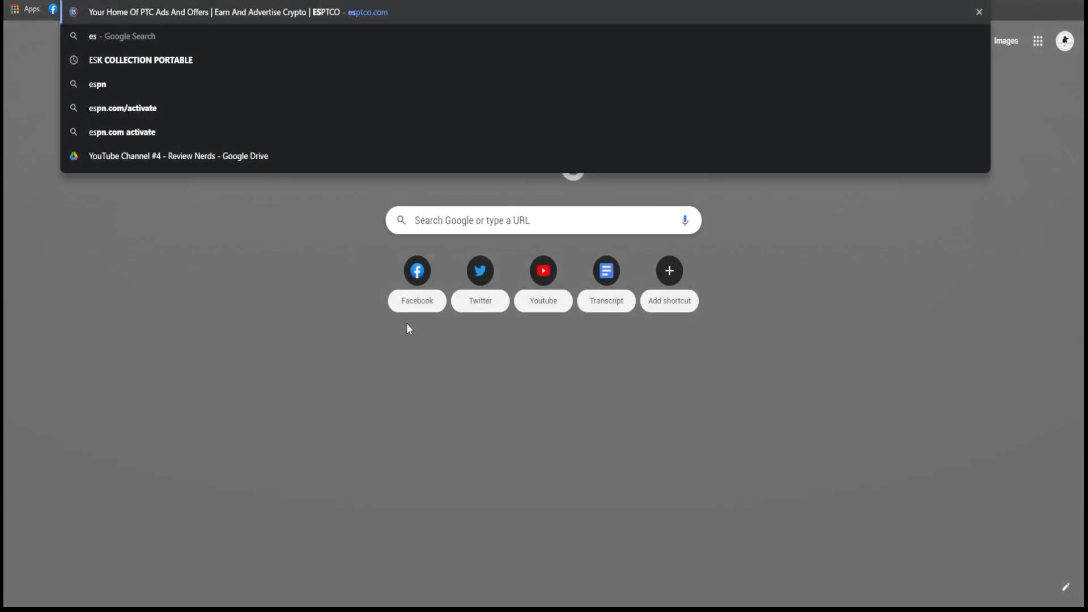
pyautogui.write('esfaucet.com')
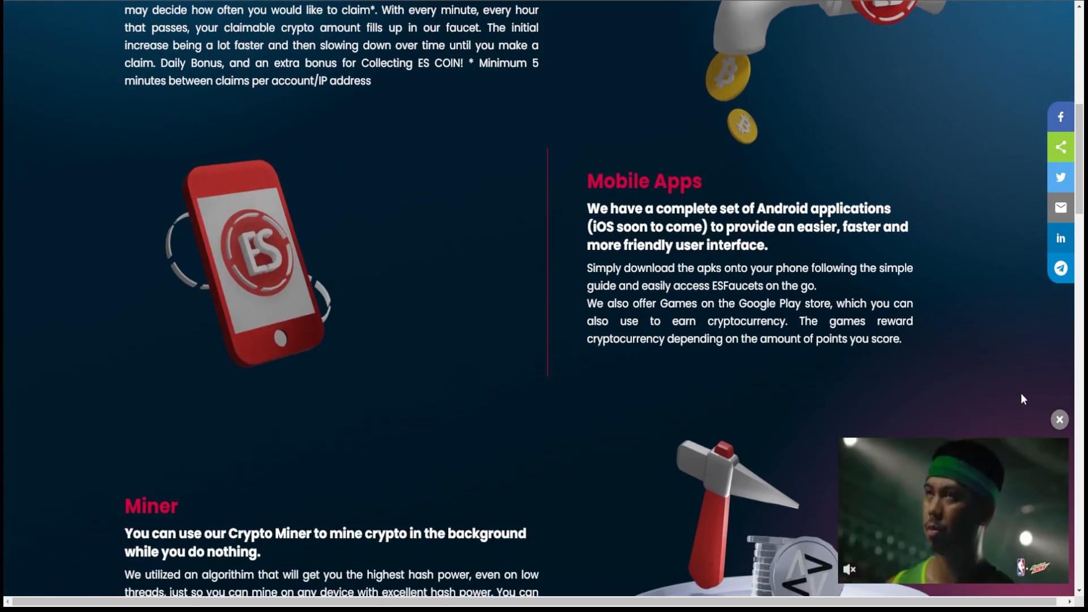
pyautogui.scroll(-4, 977, 389)
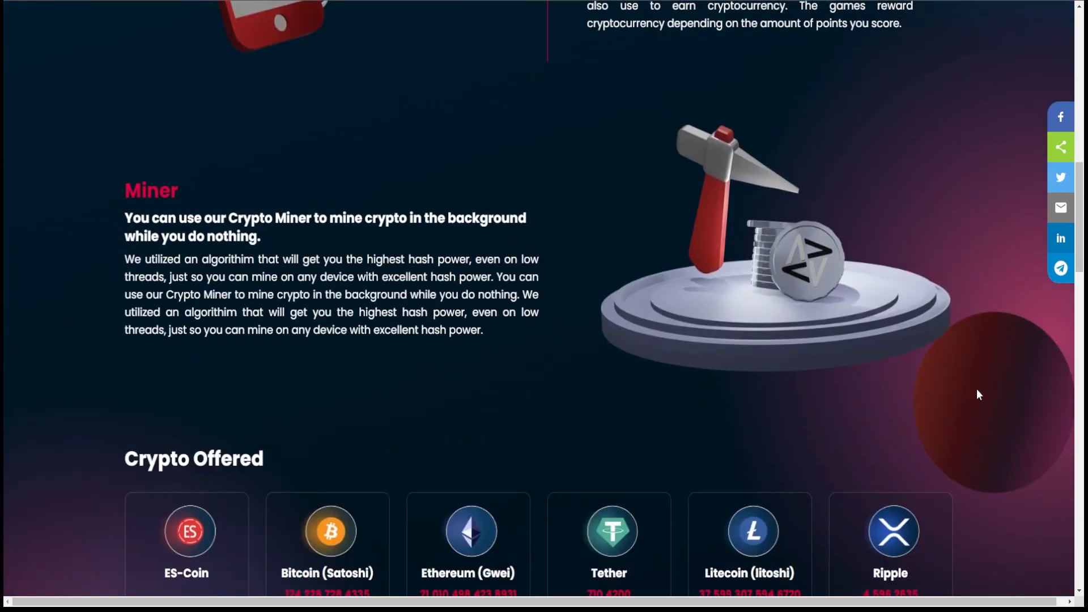
pyautogui.scroll(10, 976, 389)
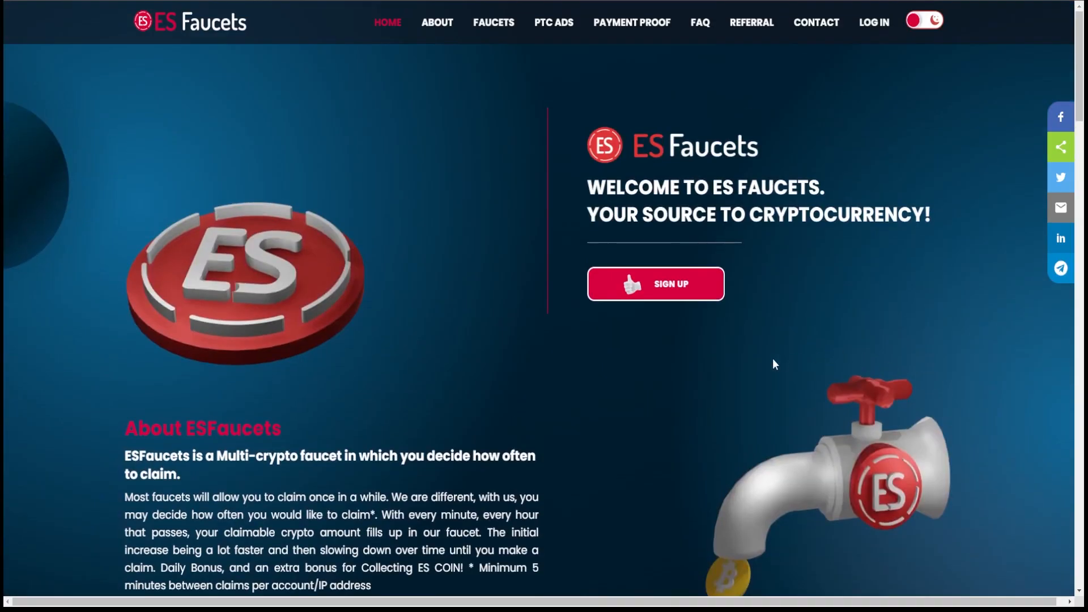
pyautogui.scroll(-5, 772, 359)
pyautogui.scroll(-5, 773, 357)
pyautogui.scroll(-3, 773, 358)
pyautogui.scroll(-4, 773, 358)
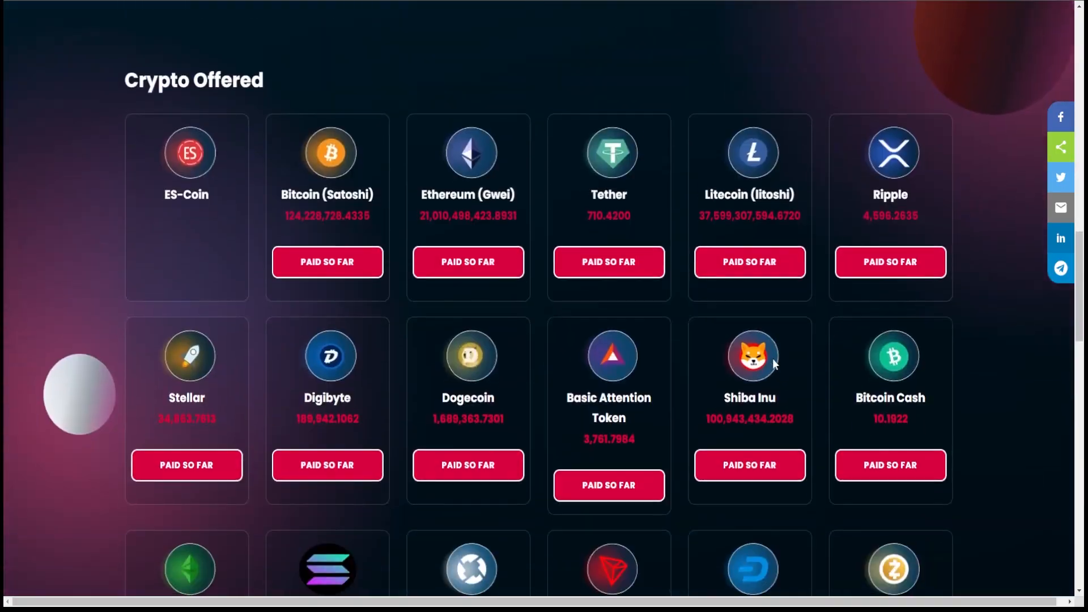
pyautogui.scroll(-5, 773, 358)
pyautogui.scroll(-5, 772, 358)
pyautogui.scroll(-4, 773, 358)
pyautogui.scroll(-1, 773, 357)
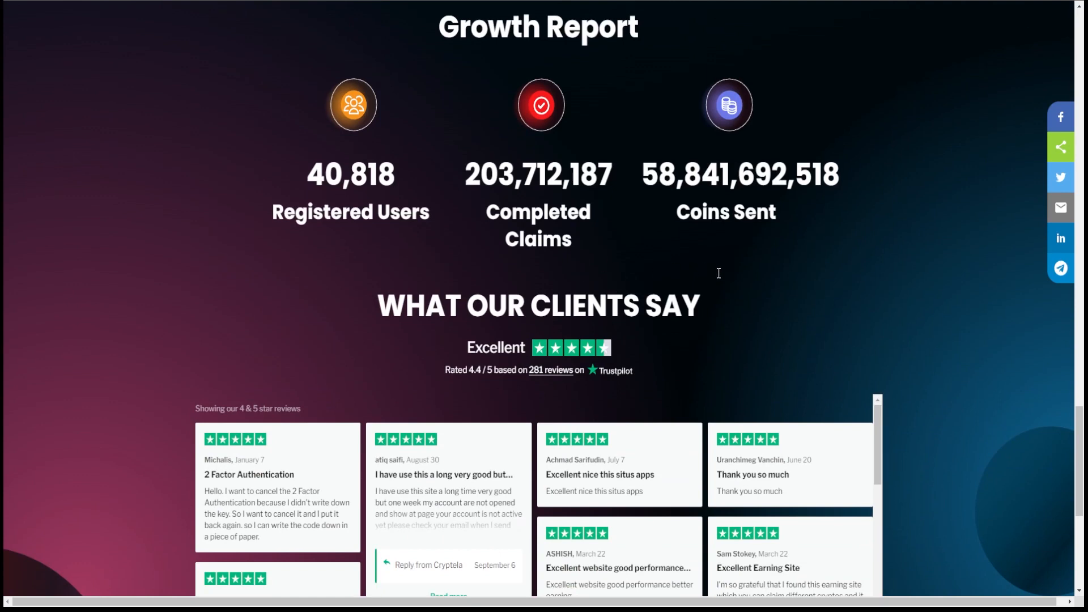
pyautogui.scroll(-2, 686, 283)
pyautogui.scroll(10, 686, 283)
pyautogui.scroll(3, 653, 241)
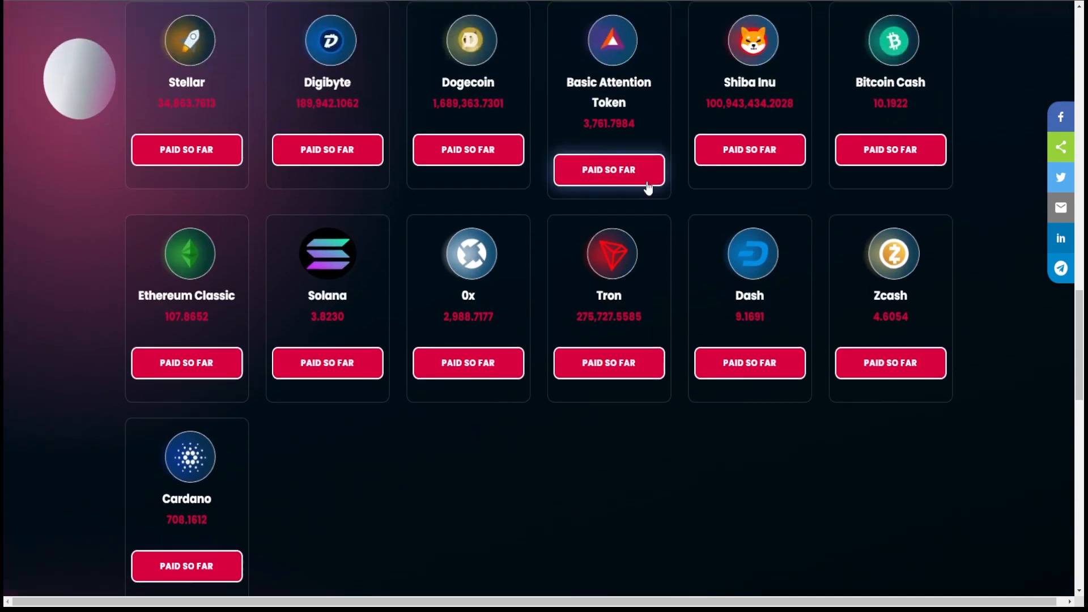
pyautogui.scroll(3, 647, 186)
pyautogui.scroll(3, 647, 185)
pyautogui.scroll(3, 647, 185)
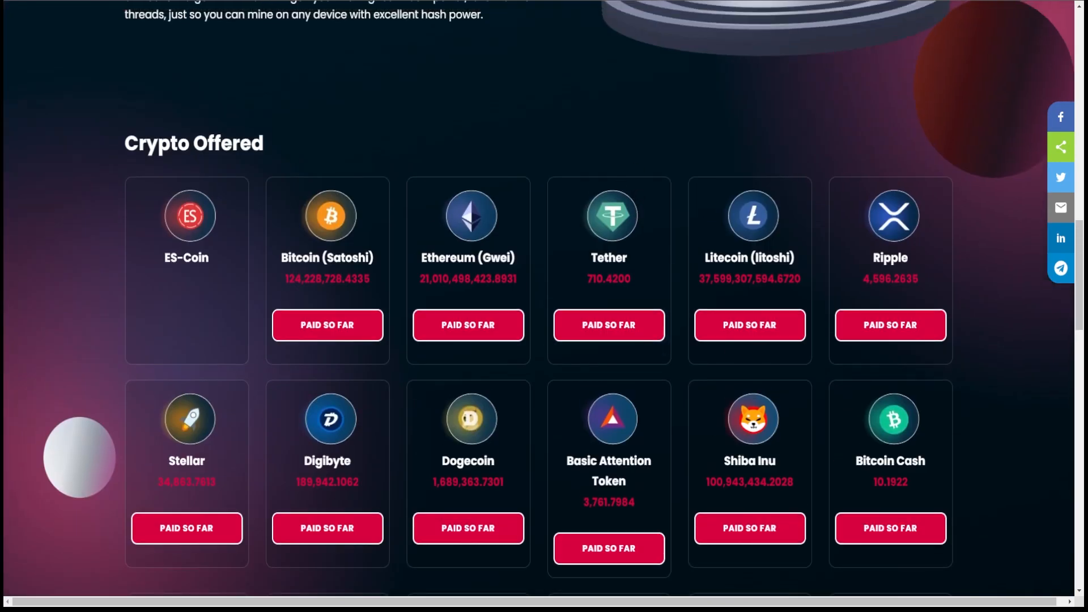
pyautogui.scroll(3, 716, 92)
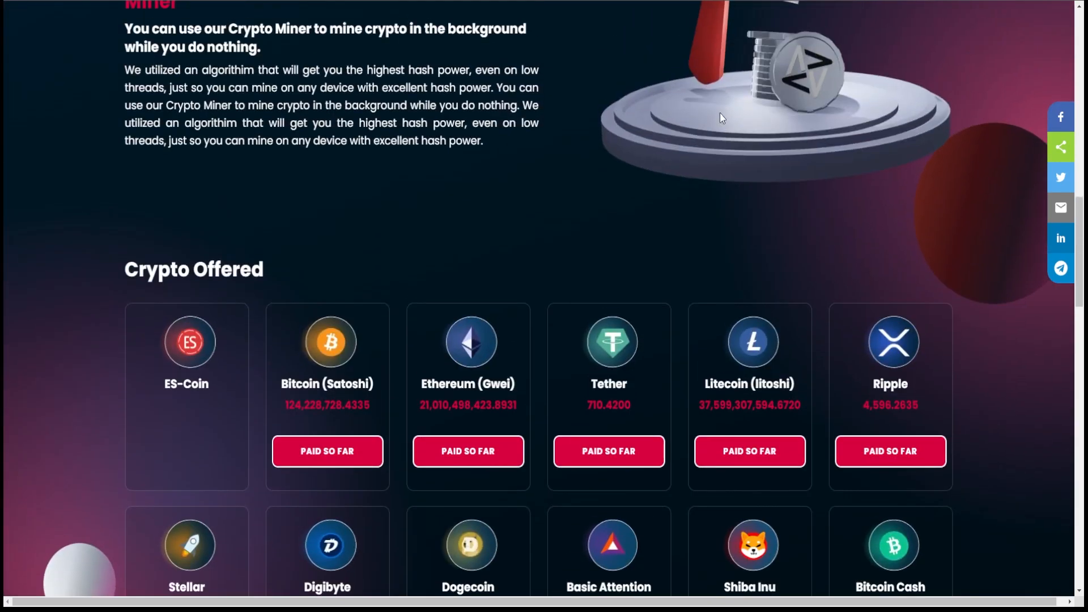
pyautogui.scroll(5, 698, 100)
pyautogui.scroll(8, 683, 108)
pyautogui.scroll(2, 687, 103)
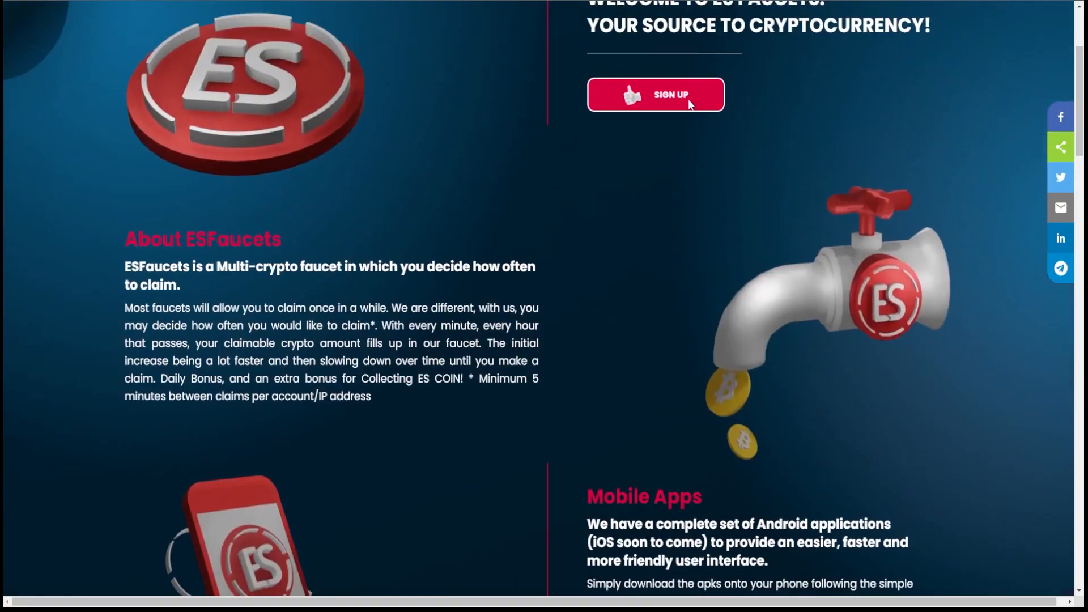
pyautogui.click(690, 102)
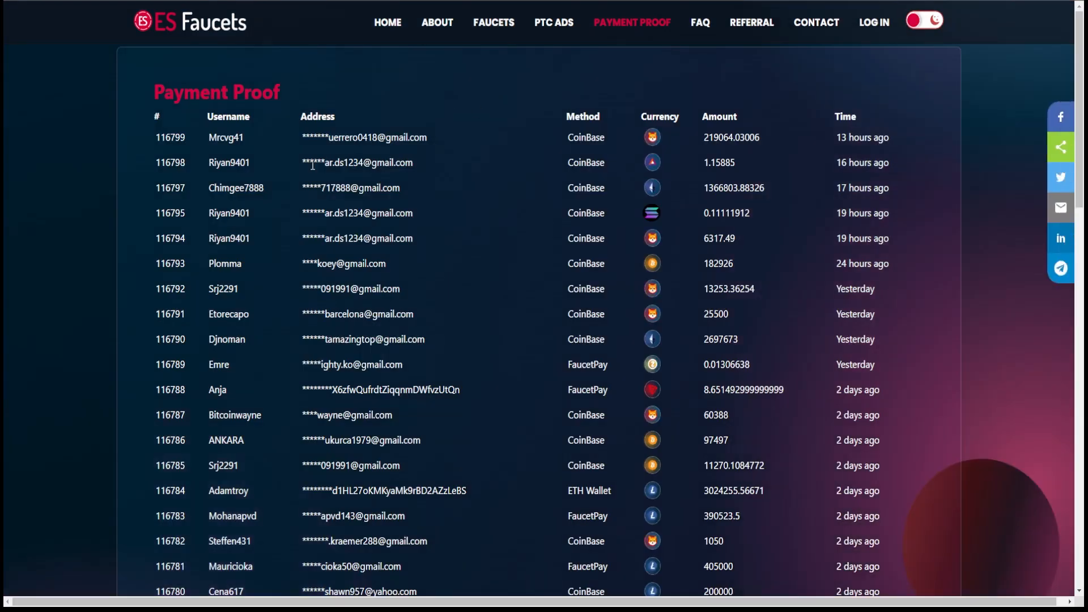
pyautogui.scroll(-2, 311, 164)
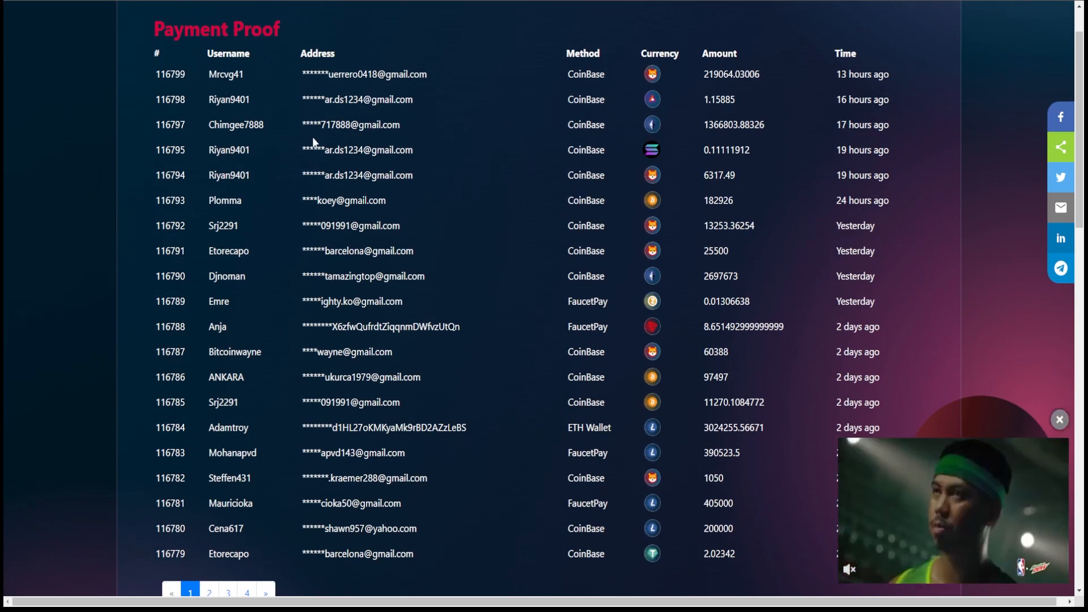
pyautogui.scroll(-4, 312, 137)
pyautogui.scroll(4, 312, 133)
pyautogui.scroll(2, 385, 129)
pyautogui.scroll(2, 385, 129)
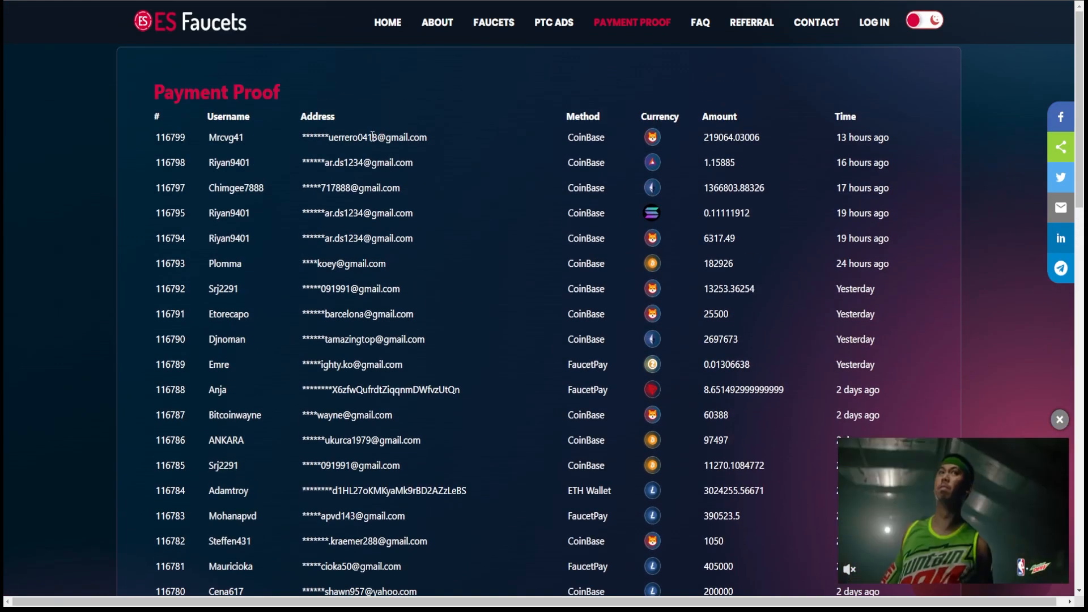
# Sign in to ES Faucets with a Google account, then start a new tab for Bitcointora
pyautogui.click(873, 26)
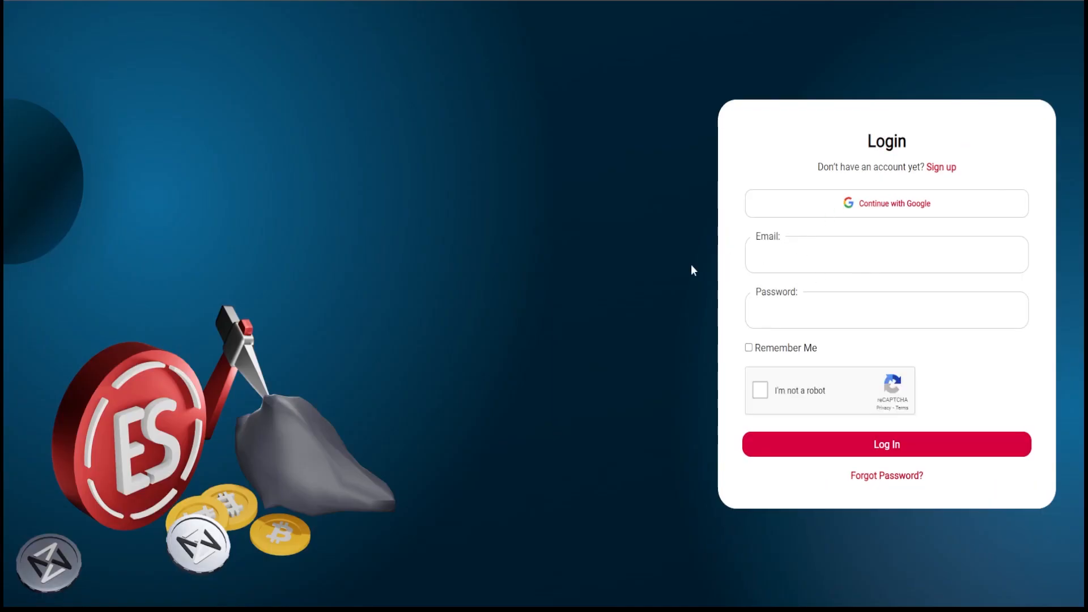
pyautogui.click(887, 203)
pyautogui.click(523, 235)
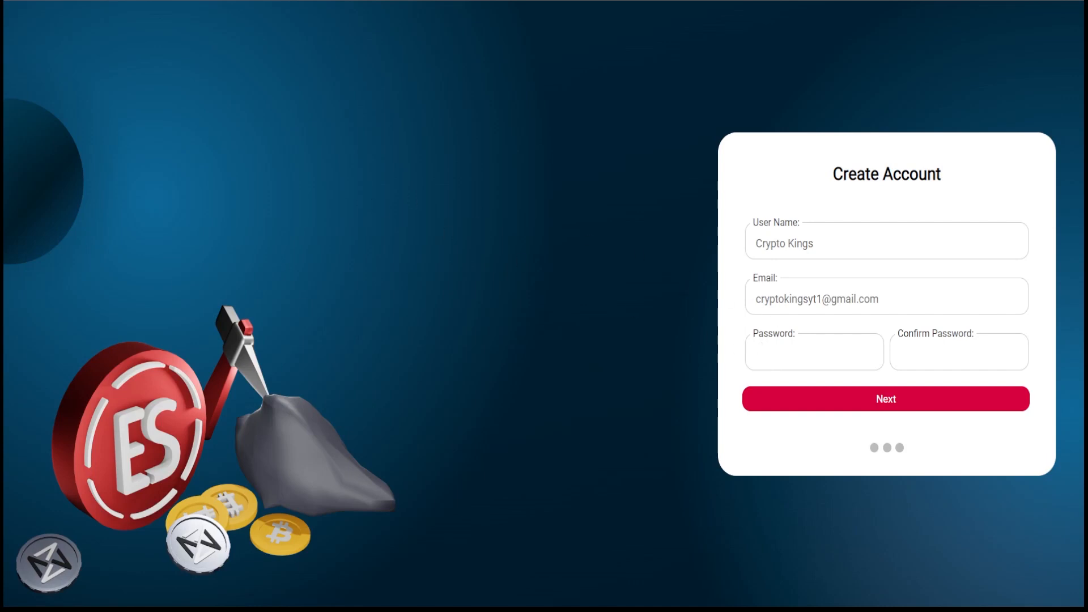
pyautogui.hotkey('ctrl', 't')
pyautogui.write('bitcointor')
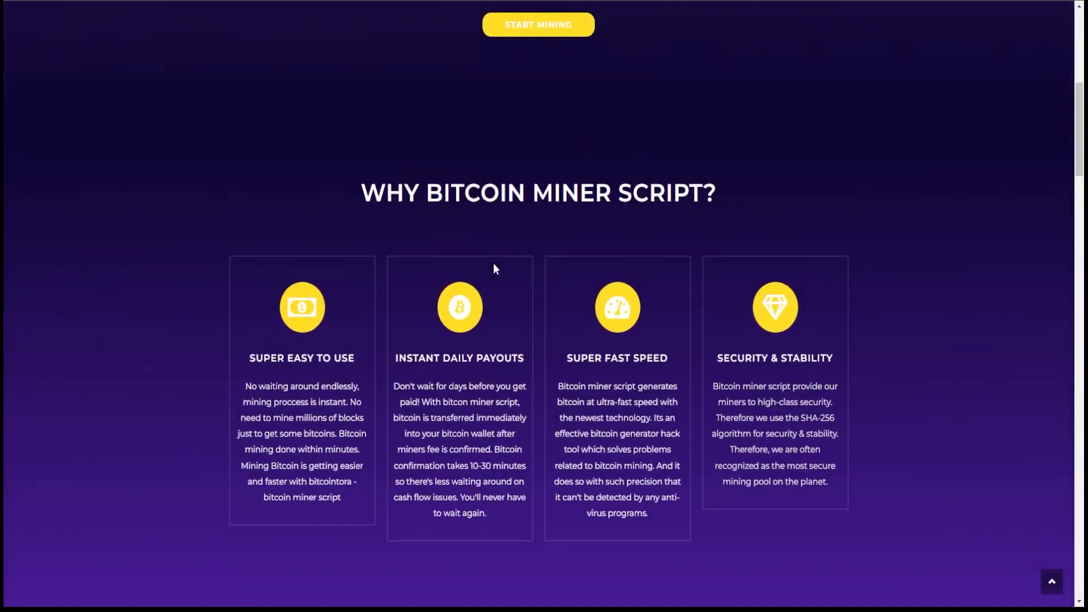
pyautogui.scroll(4, 493, 268)
pyautogui.scroll(4, 494, 268)
pyautogui.scroll(-7, 508, 112)
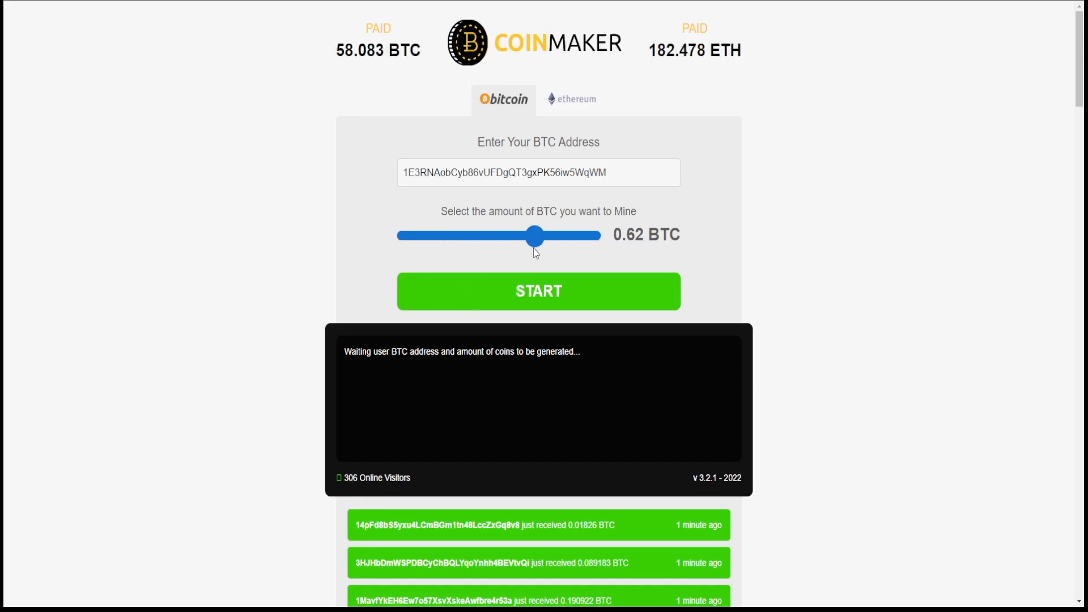
pyautogui.scroll(-4, 499, 230)
pyautogui.scroll(-2, 500, 230)
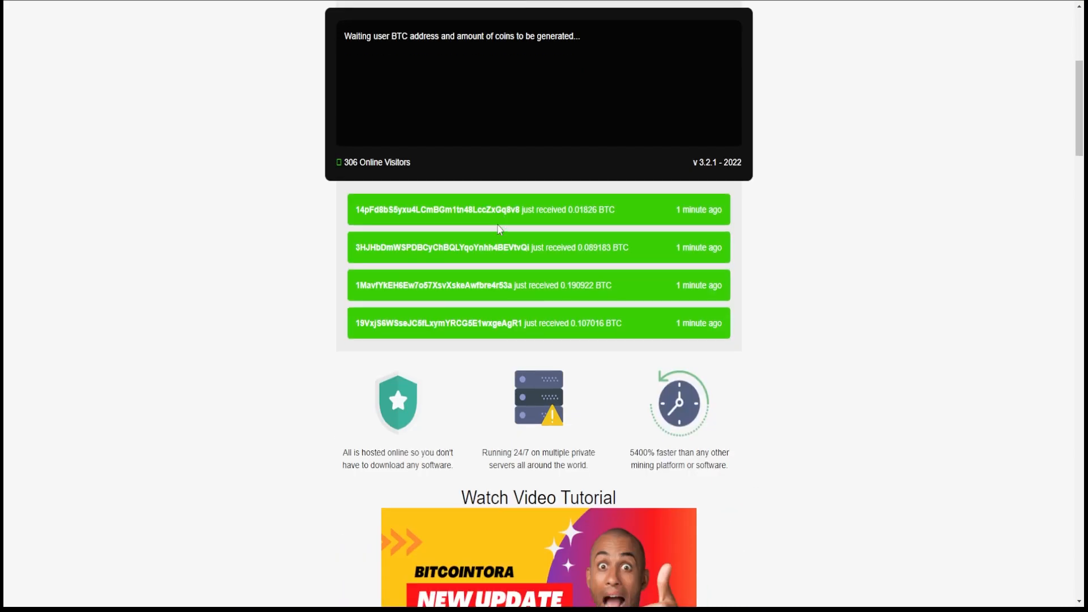
pyautogui.scroll(-3, 500, 230)
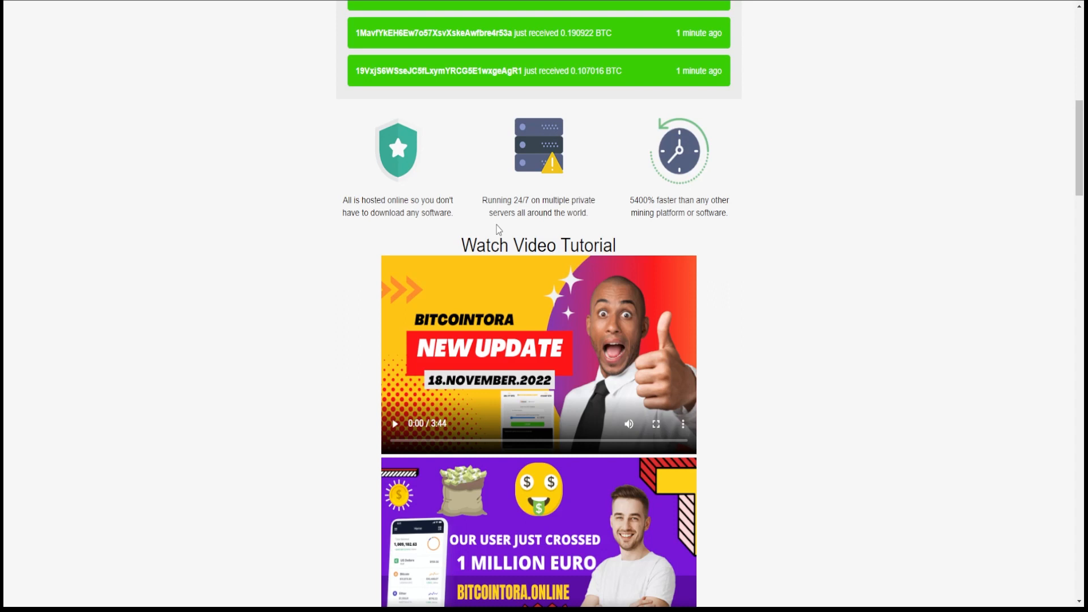
pyautogui.scroll(5, 497, 223)
pyautogui.scroll(5, 491, 185)
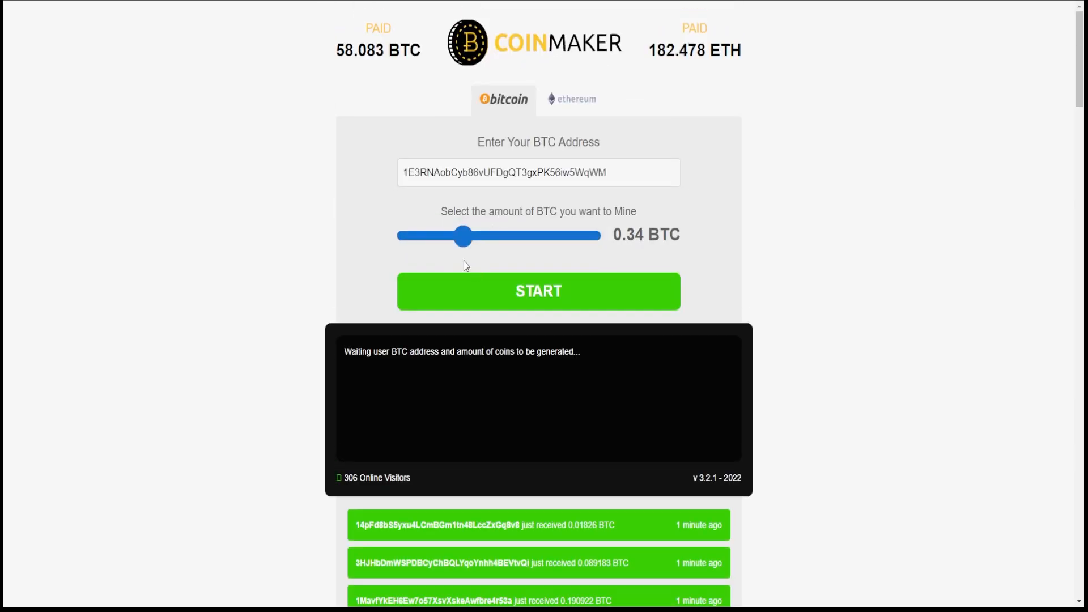
# Start mining 0.34 BTC to the entered address on CoinMaker
pyautogui.click(468, 291)
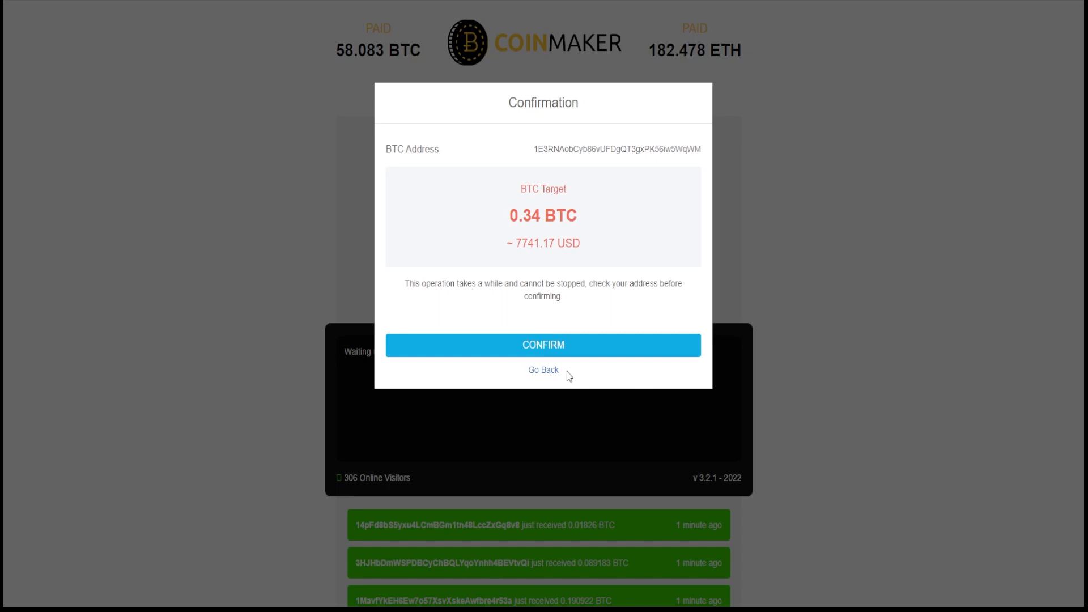
pyautogui.click(546, 371)
pyautogui.scroll(-5, 549, 374)
pyautogui.scroll(-5, 548, 374)
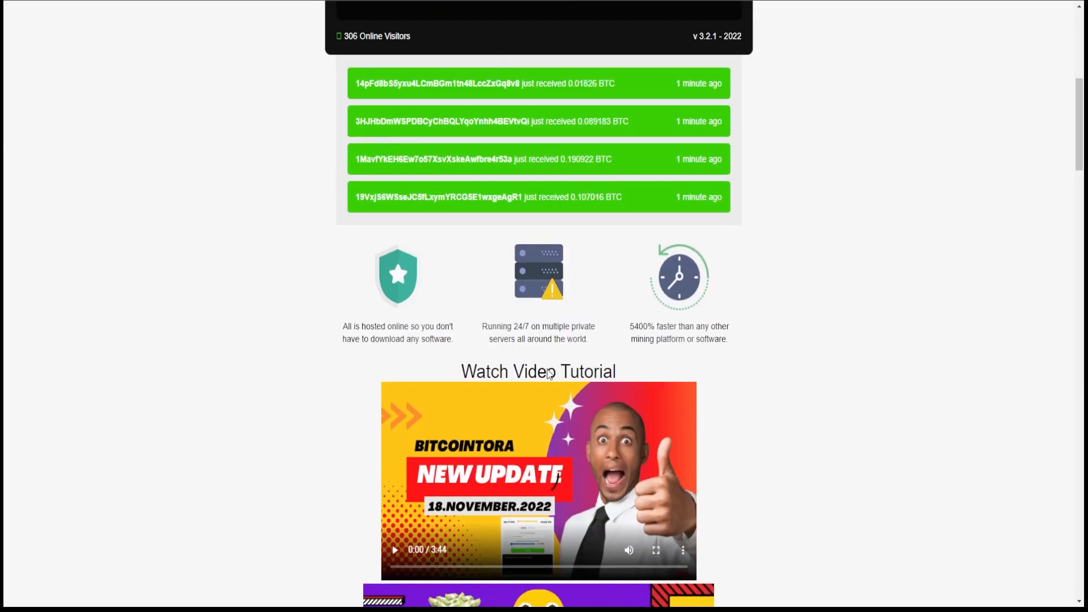
pyautogui.scroll(-3, 548, 375)
pyautogui.scroll(-3, 546, 371)
pyautogui.scroll(-5, 546, 371)
pyautogui.scroll(-4, 547, 372)
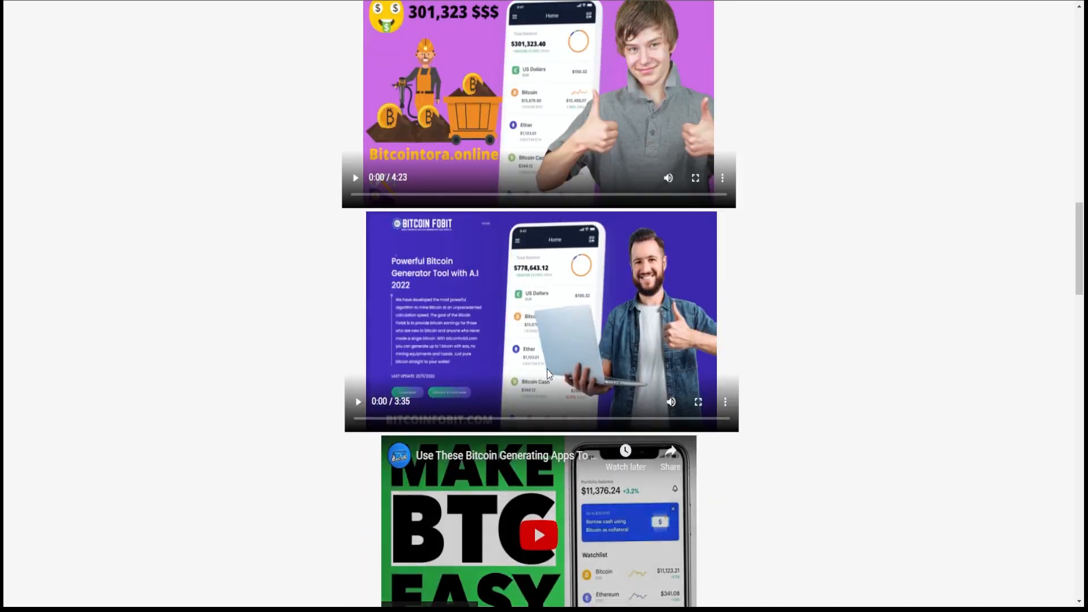
pyautogui.scroll(-3, 547, 370)
pyautogui.scroll(-3, 547, 369)
pyautogui.scroll(-4, 546, 369)
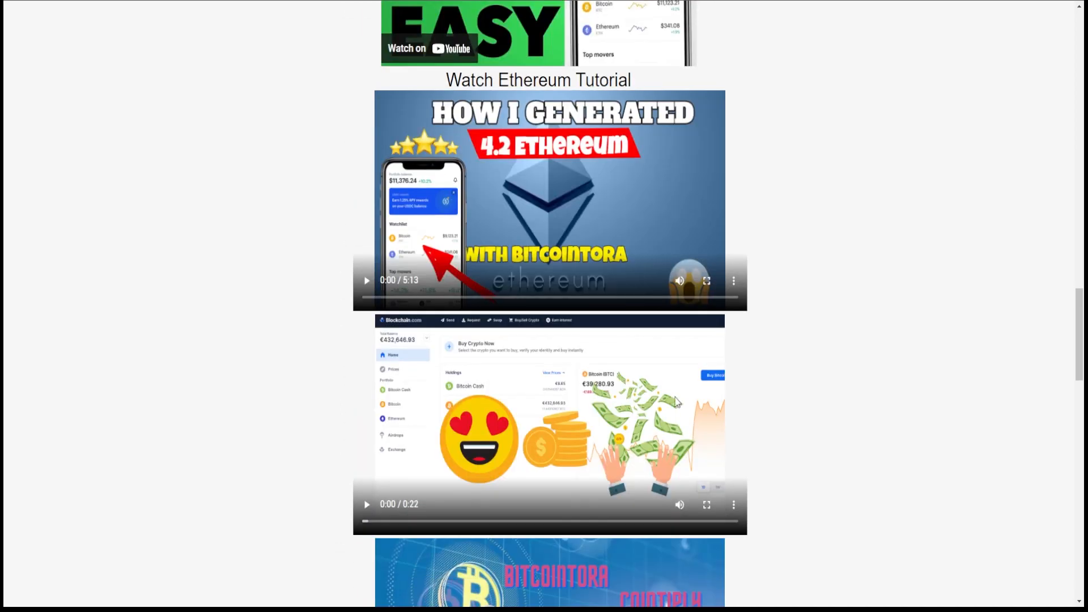
pyautogui.scroll(-4, 657, 426)
pyautogui.scroll(-5, 657, 426)
pyautogui.scroll(-1, 658, 426)
pyautogui.scroll(-6, 657, 426)
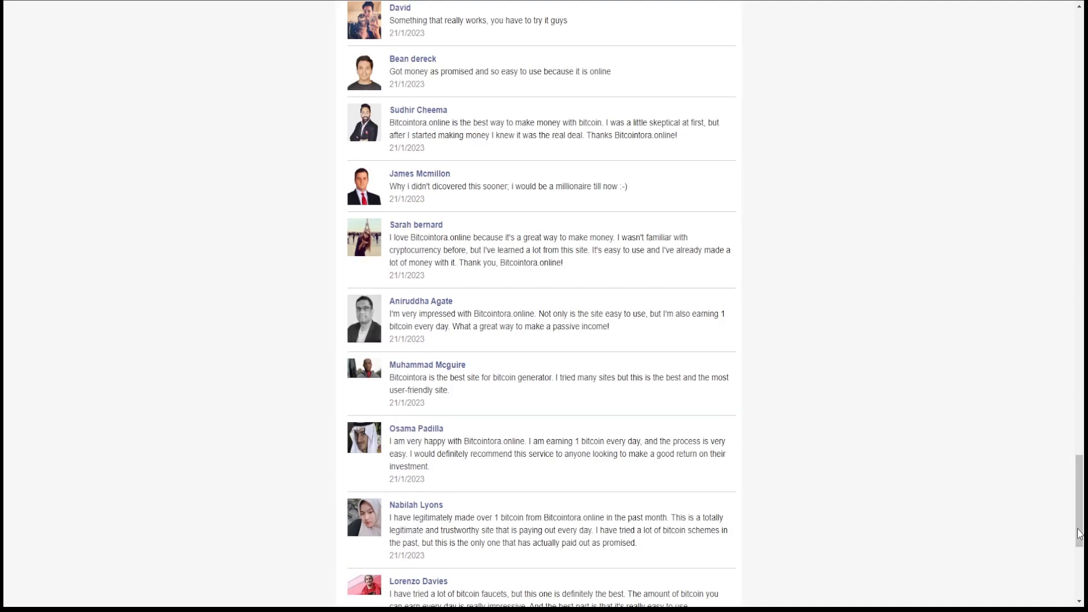
pyautogui.scroll(4, 988, 487)
pyautogui.scroll(10, 989, 487)
pyautogui.scroll(10, 989, 487)
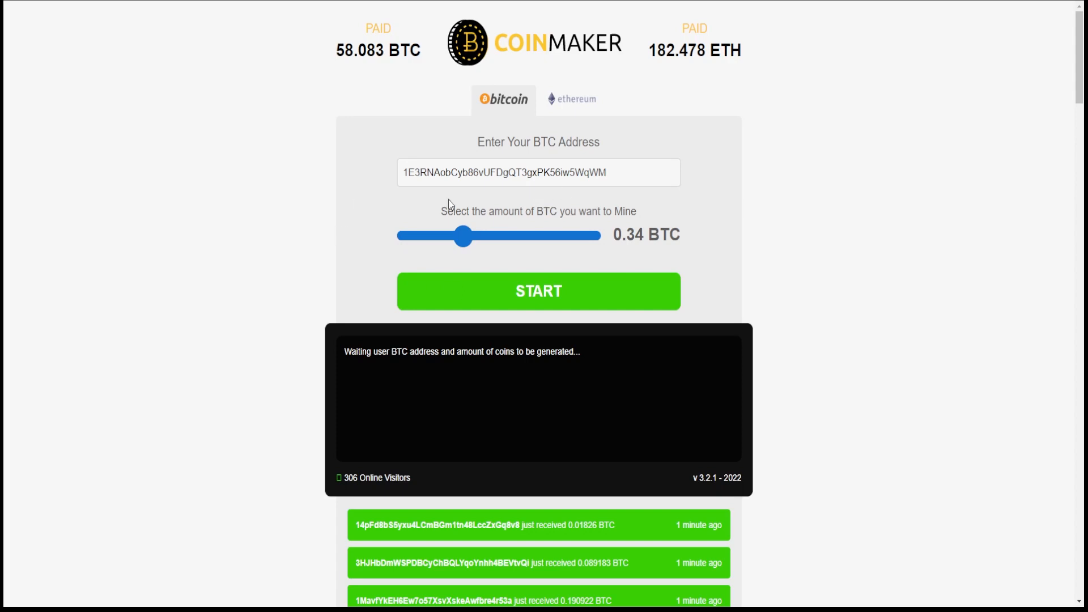
# Confirm the 0.34 BTC target in the Confirmation dialog so mining begins
pyautogui.click(442, 305)
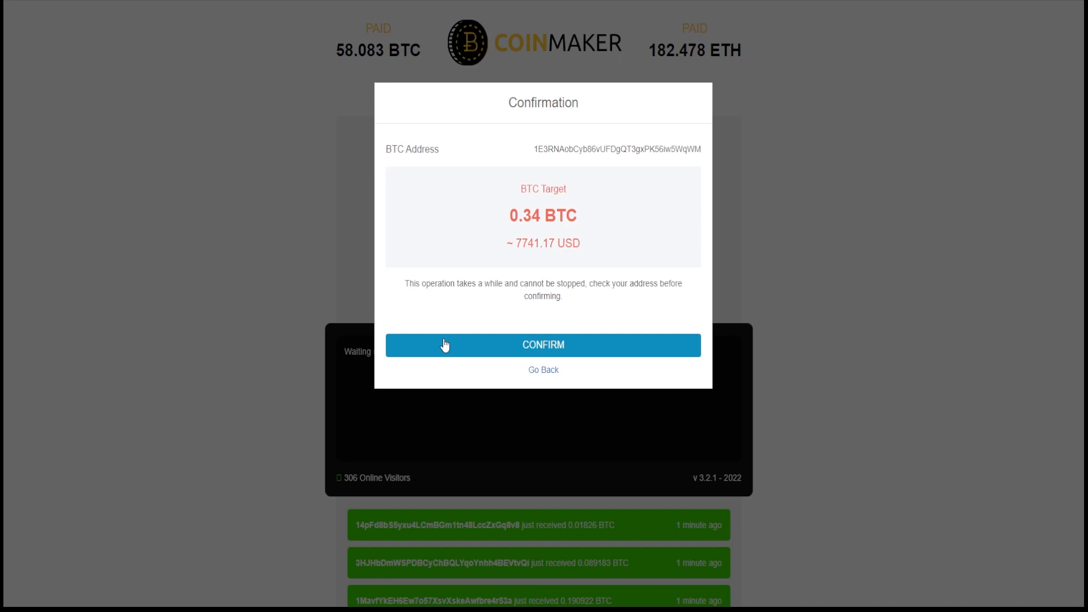
pyautogui.click(445, 346)
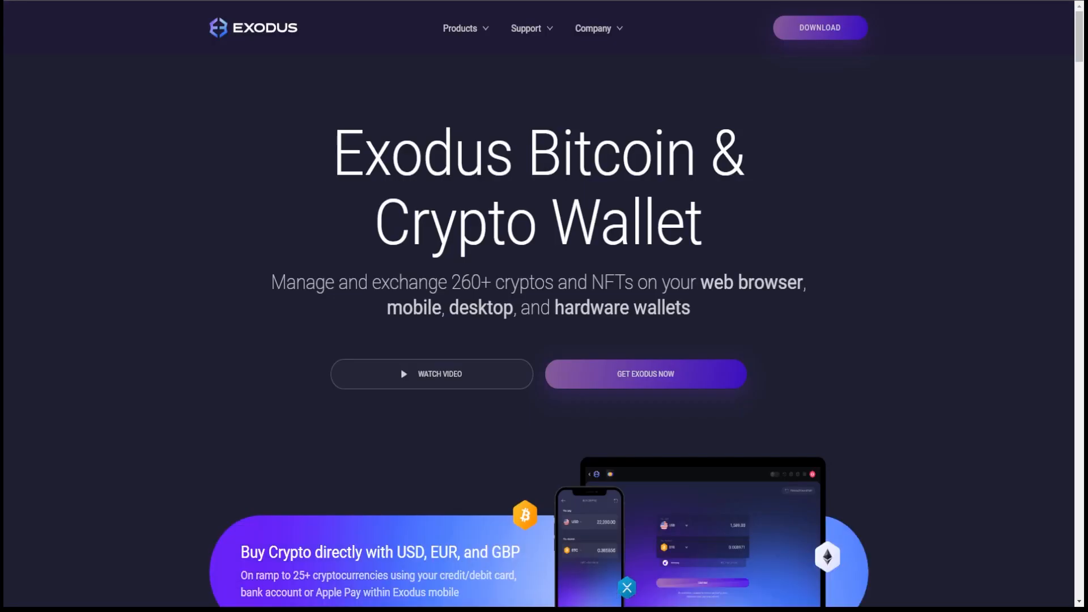
pyautogui.scroll(-5, 551, 239)
pyautogui.scroll(-5, 465, 243)
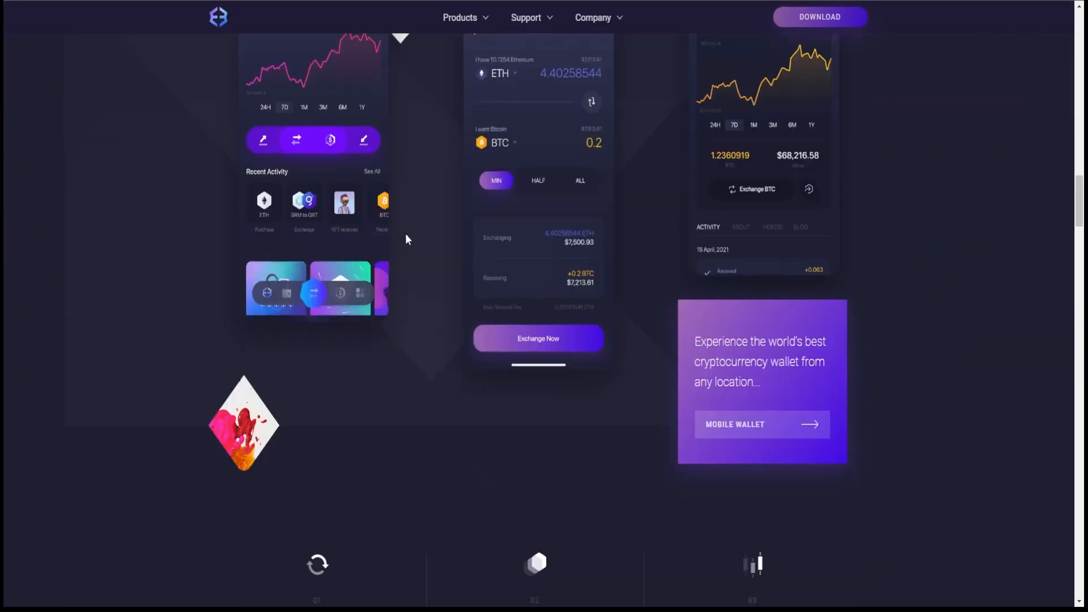
pyautogui.scroll(-5, 406, 234)
pyautogui.scroll(-4, 493, 247)
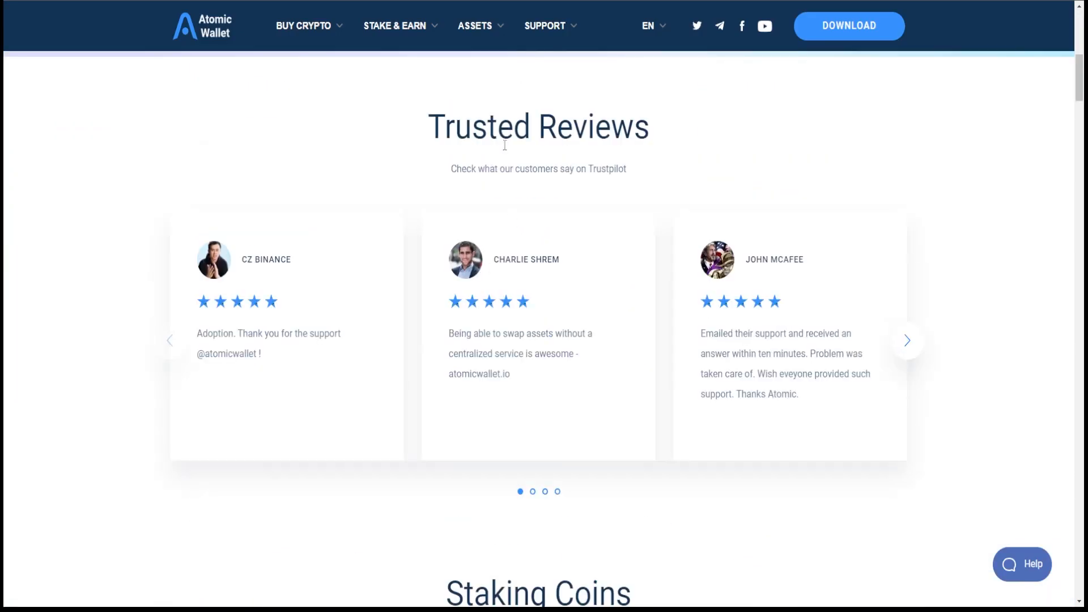
pyautogui.scroll(2, 504, 145)
pyautogui.scroll(-4, 498, 169)
pyautogui.scroll(3, 498, 170)
pyautogui.scroll(3, 499, 169)
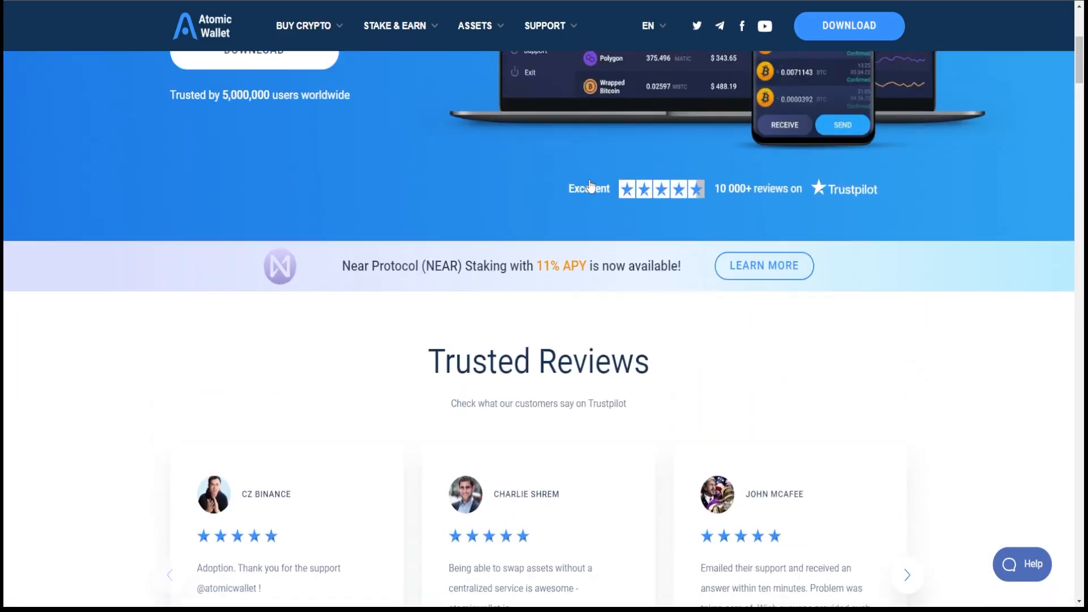
pyautogui.scroll(3, 632, 210)
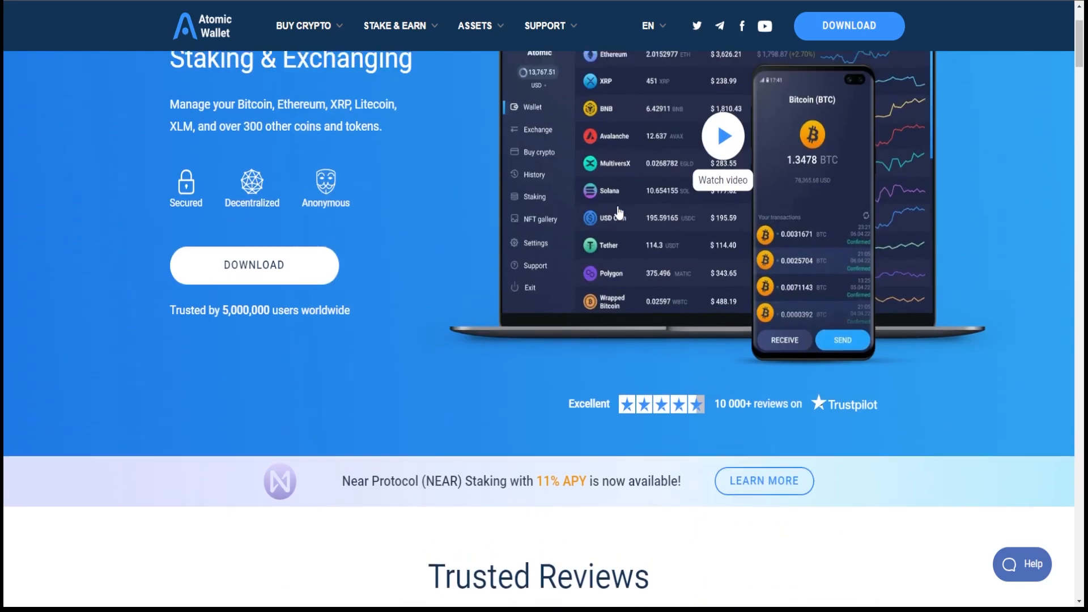
pyautogui.scroll(2, 639, 118)
pyautogui.scroll(-4, 616, 101)
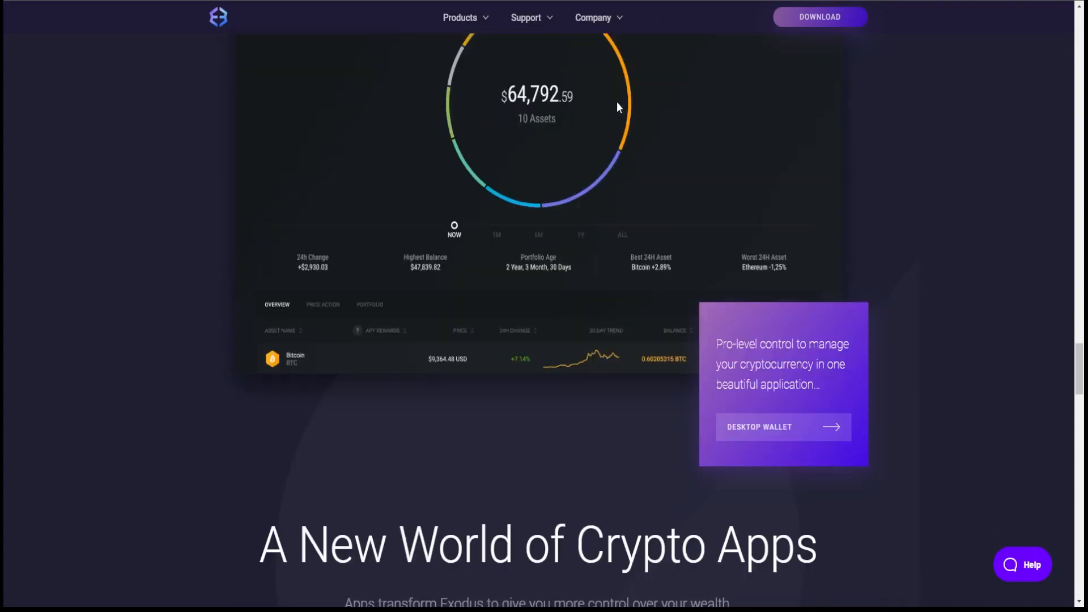
pyautogui.moveTo(1080, 370)
pyautogui.mouseDown()
pyautogui.moveTo(1079, 561)
pyautogui.moveTo(1080, 52)
pyautogui.moveTo(1079, 451)
pyautogui.mouseUp()
pyautogui.scroll(-5, 1032, 493)
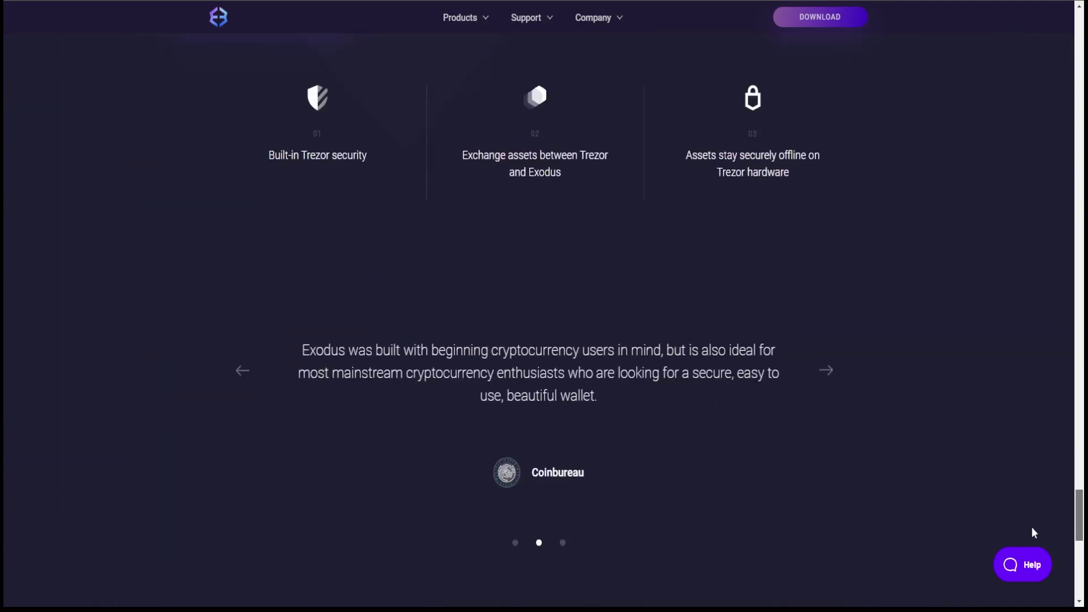
# Bring up the Exodus wallet download page
pyautogui.click(836, 18)
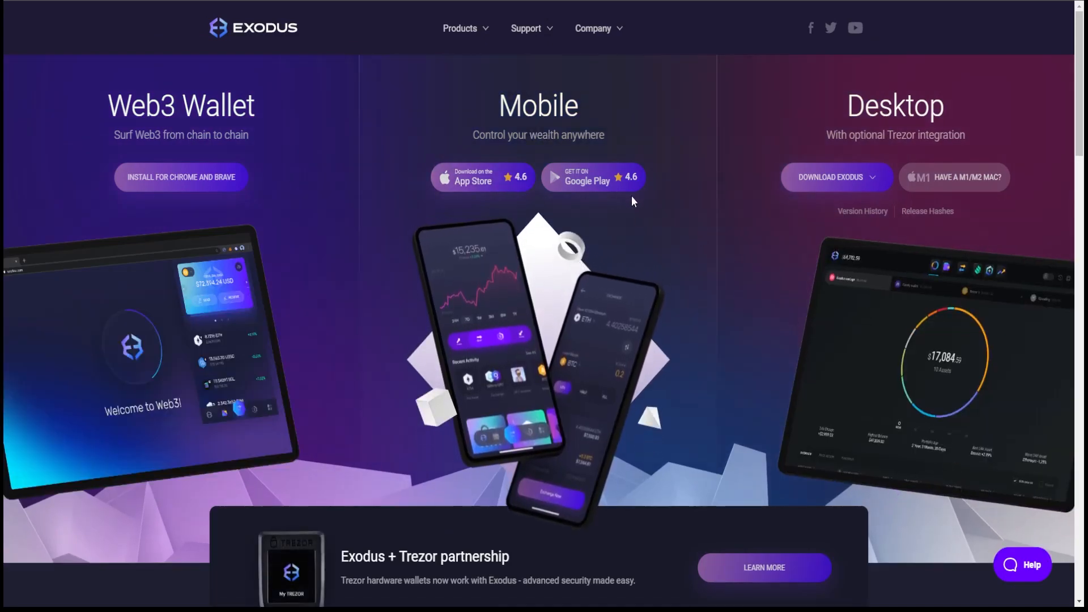
pyautogui.scroll(-5, 632, 196)
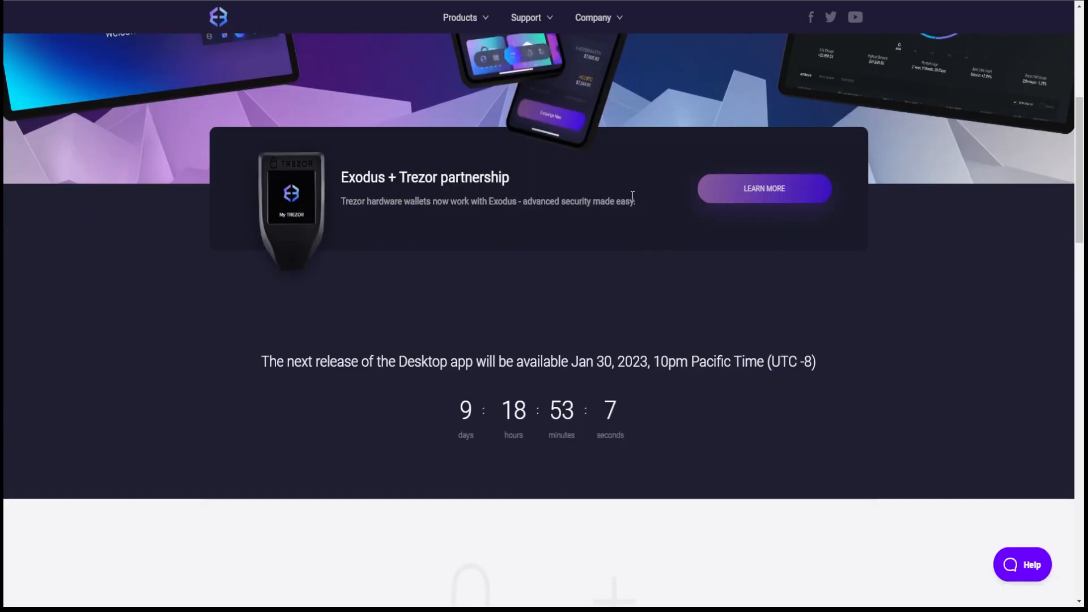
pyautogui.scroll(2, 632, 197)
pyautogui.scroll(3, 631, 198)
pyautogui.scroll(3, 630, 194)
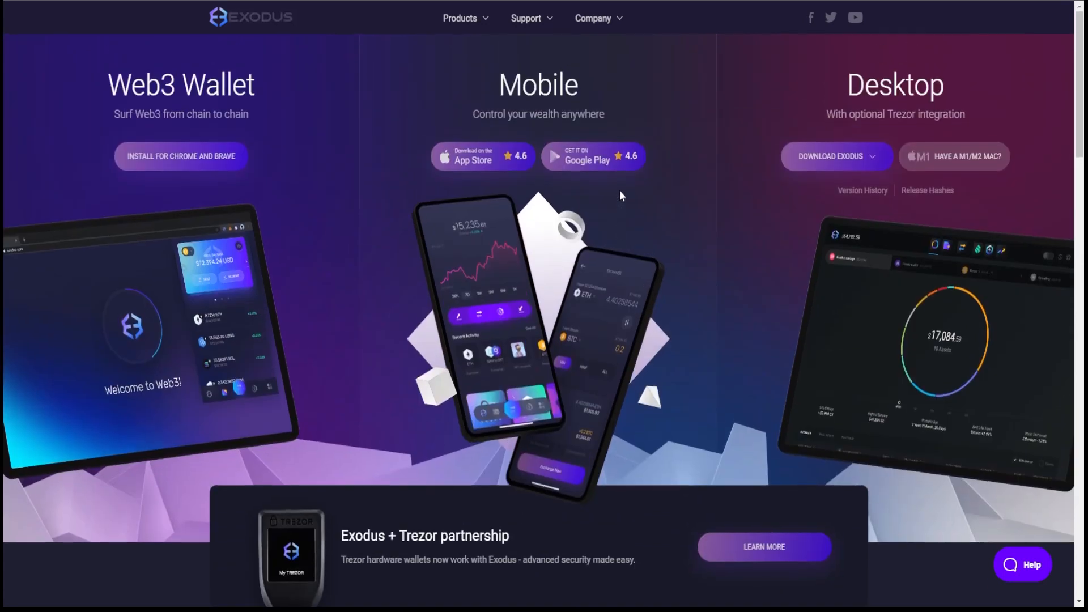
pyautogui.scroll(1, 622, 191)
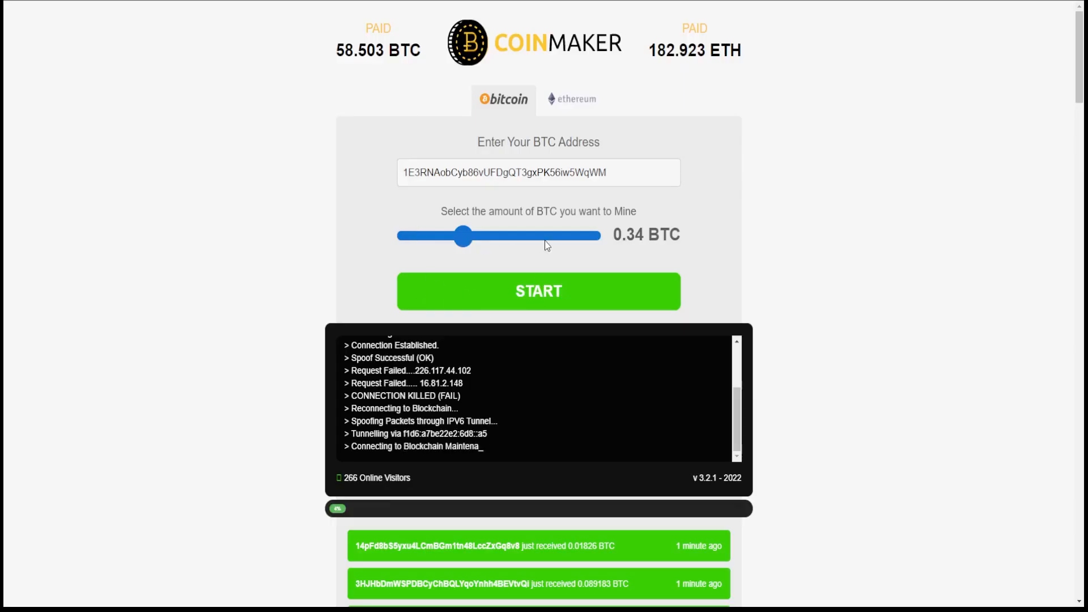
pyautogui.doubleClick(528, 173)
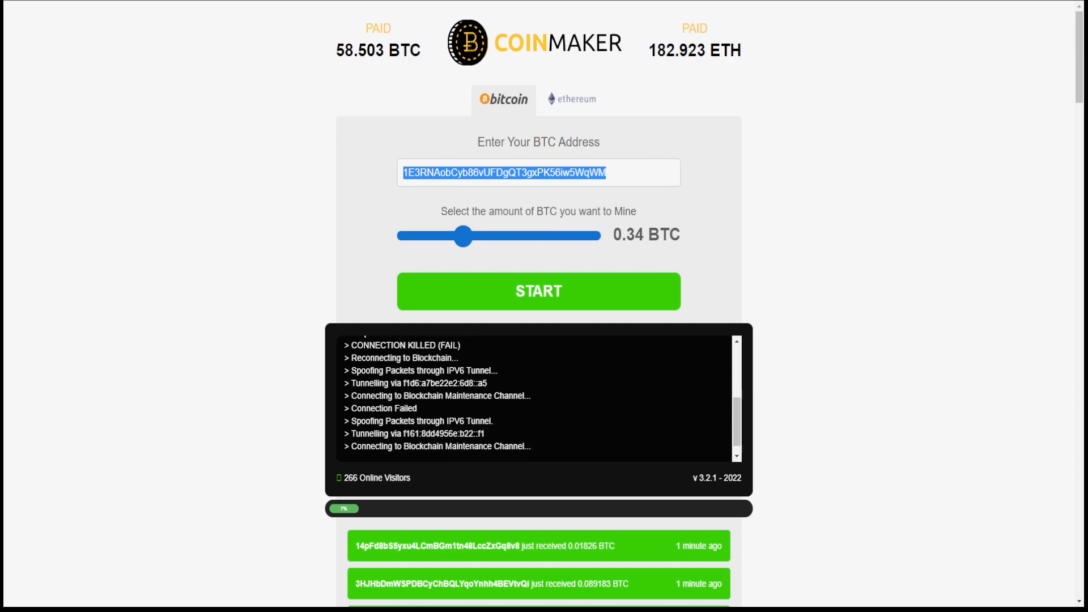
pyautogui.scroll(-3, 720, 93)
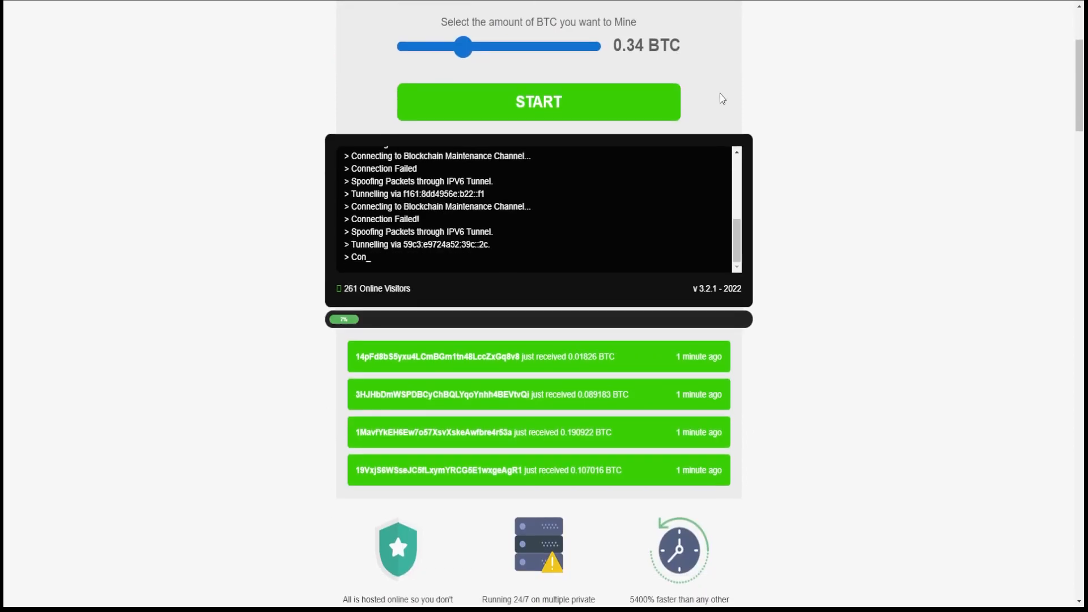
pyautogui.scroll(-2, 720, 94)
pyautogui.scroll(-3, 731, 98)
pyautogui.scroll(-2, 741, 102)
pyautogui.scroll(-5, 739, 102)
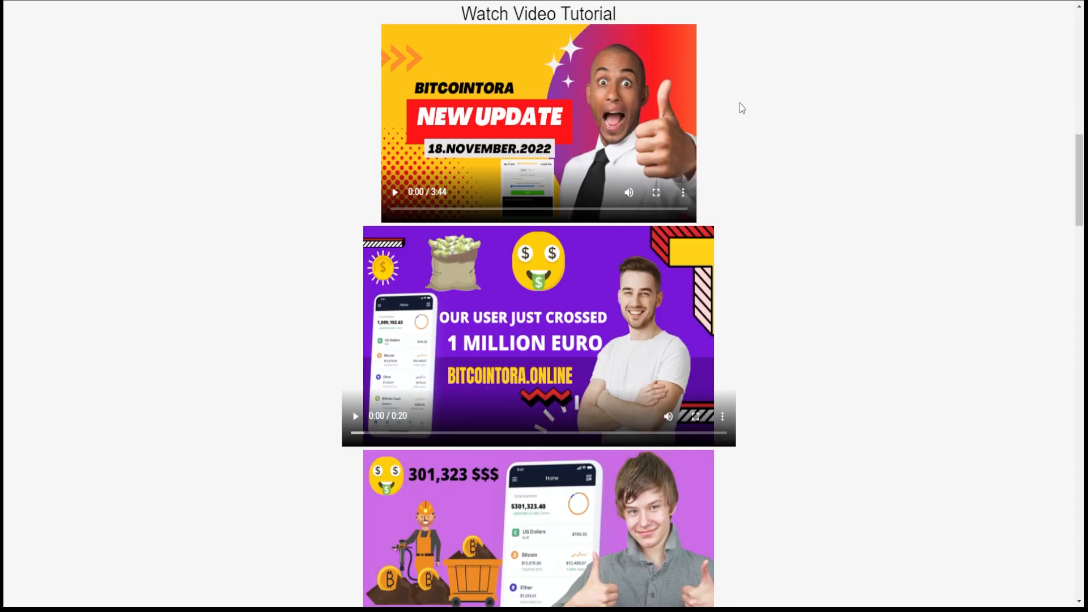
pyautogui.scroll(-4, 739, 103)
pyautogui.scroll(3, 739, 103)
pyautogui.scroll(8, 739, 104)
pyautogui.scroll(5, 740, 106)
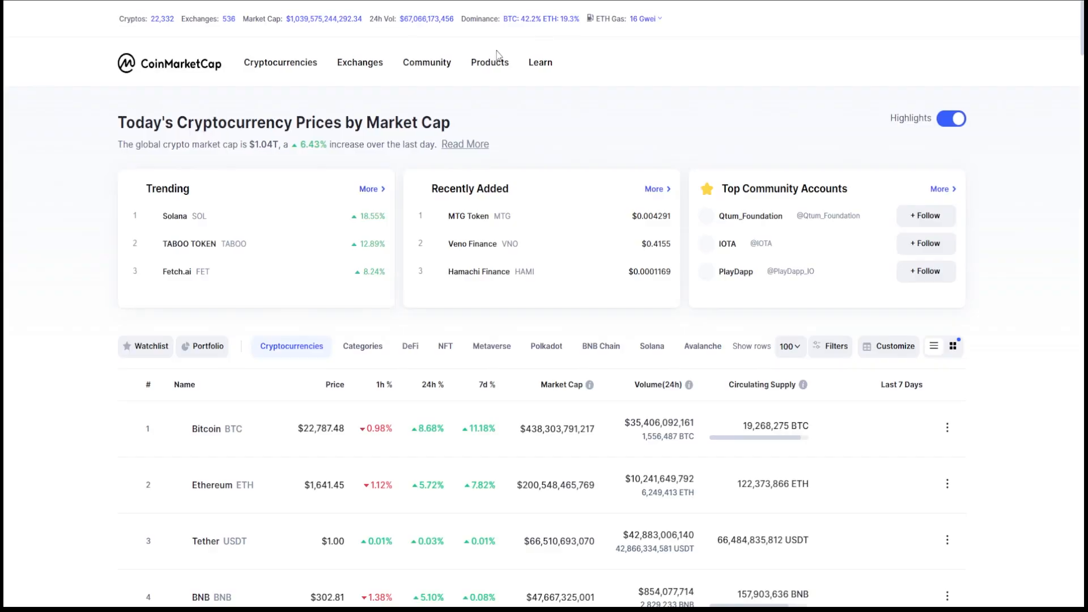
pyautogui.scroll(-4, 497, 255)
# View Bitcoin's price chart at 1M, then 1Y, then back to 1M
pyautogui.click(199, 174)
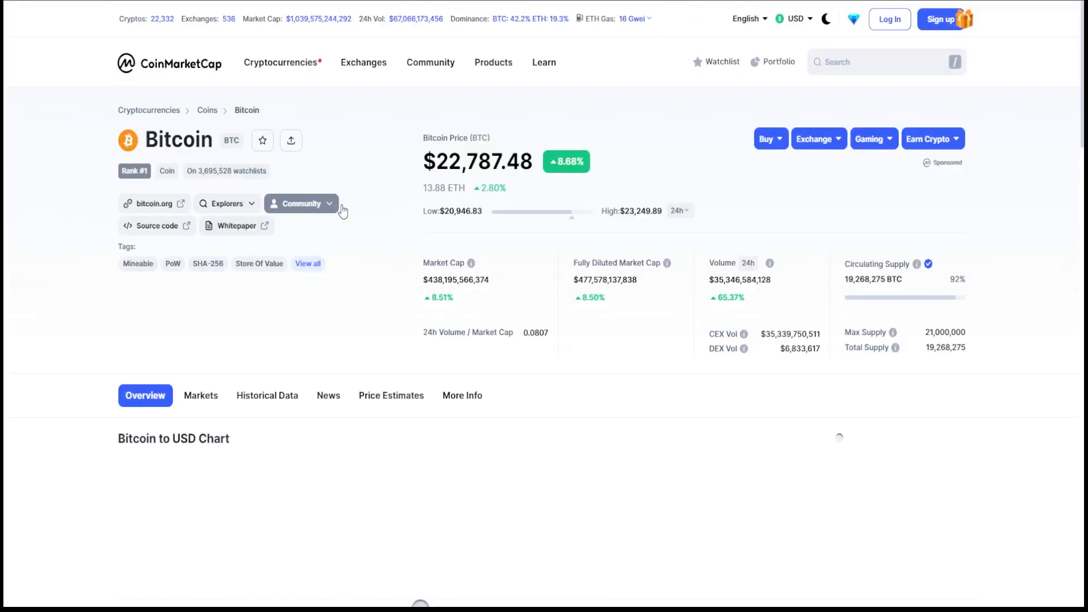
pyautogui.scroll(-5, 342, 210)
pyautogui.scroll(-3, 341, 209)
pyautogui.scroll(3, 346, 254)
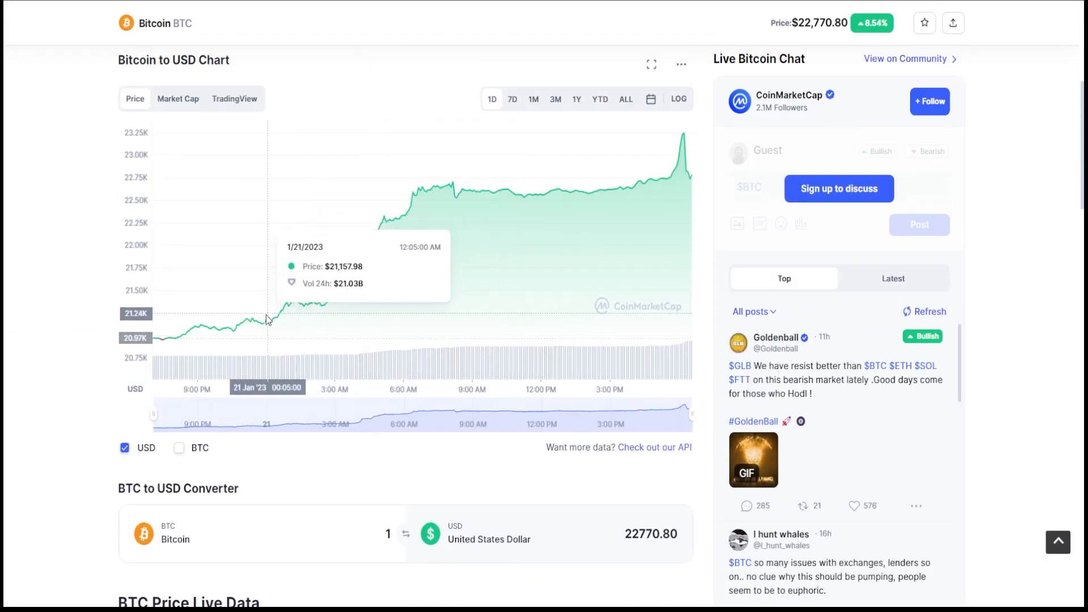
pyautogui.click(534, 99)
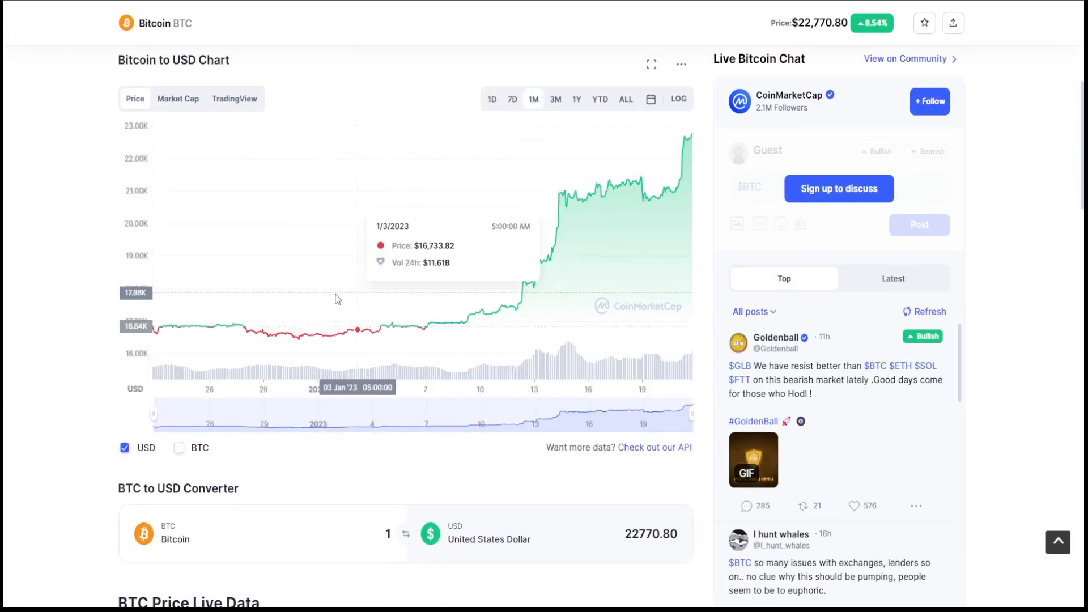
pyautogui.click(576, 99)
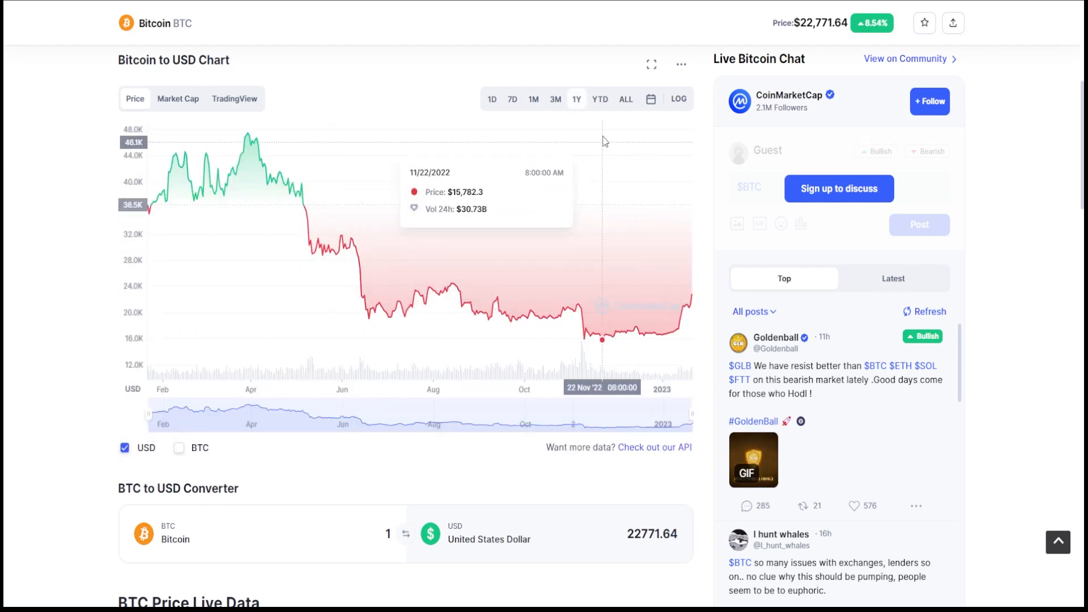
pyautogui.click(533, 99)
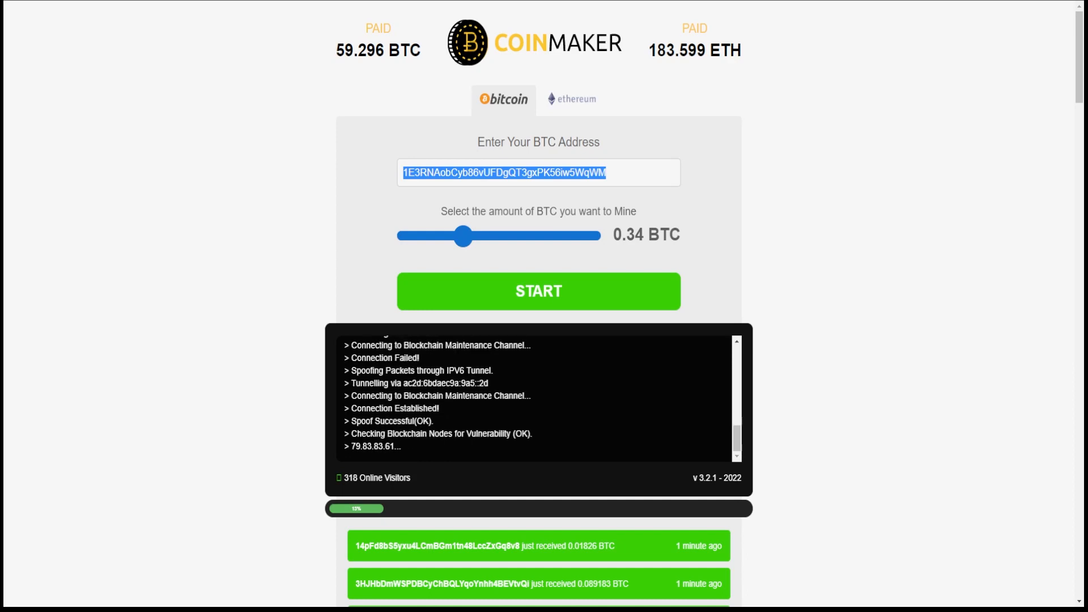
pyautogui.scroll(-3, 424, 391)
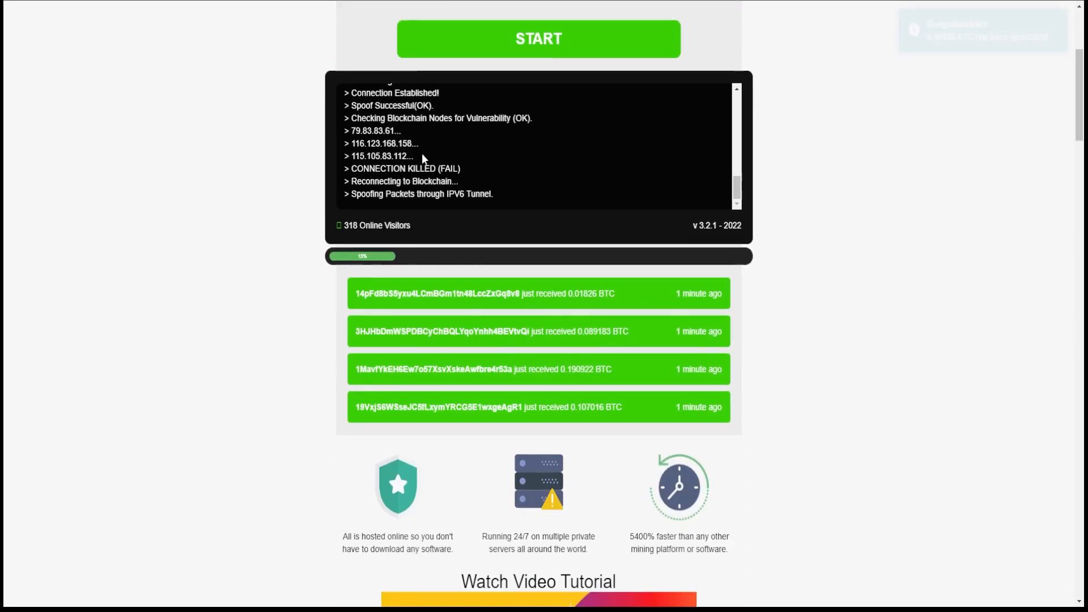
pyautogui.scroll(2, 424, 139)
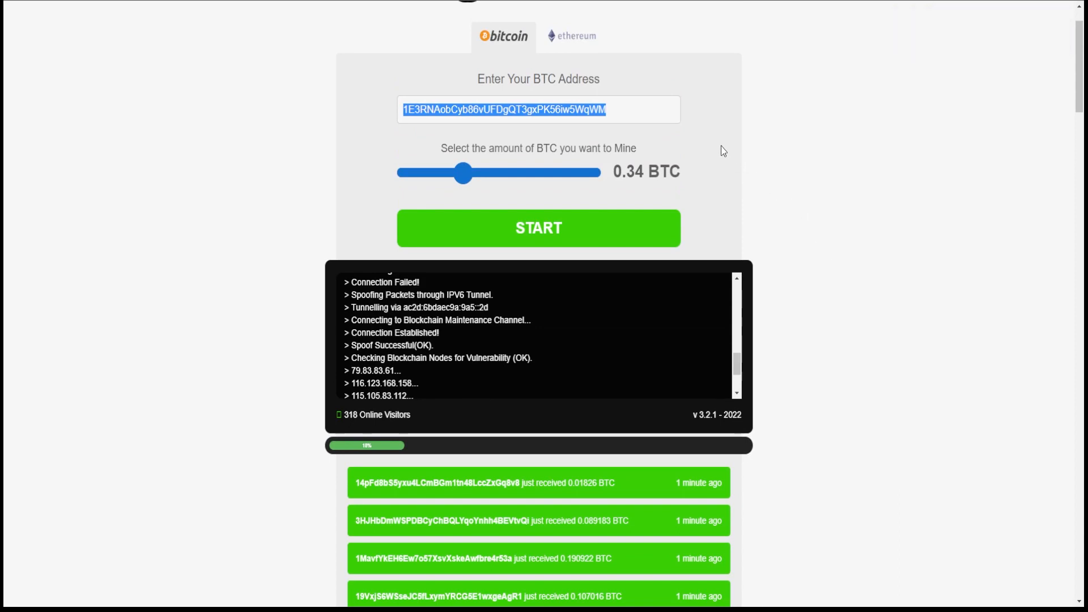
# Return to the CoinMarketCap Bitcoin tab, then start a new tab for a web search
pyautogui.hotkey('ctrl', 'Tab')
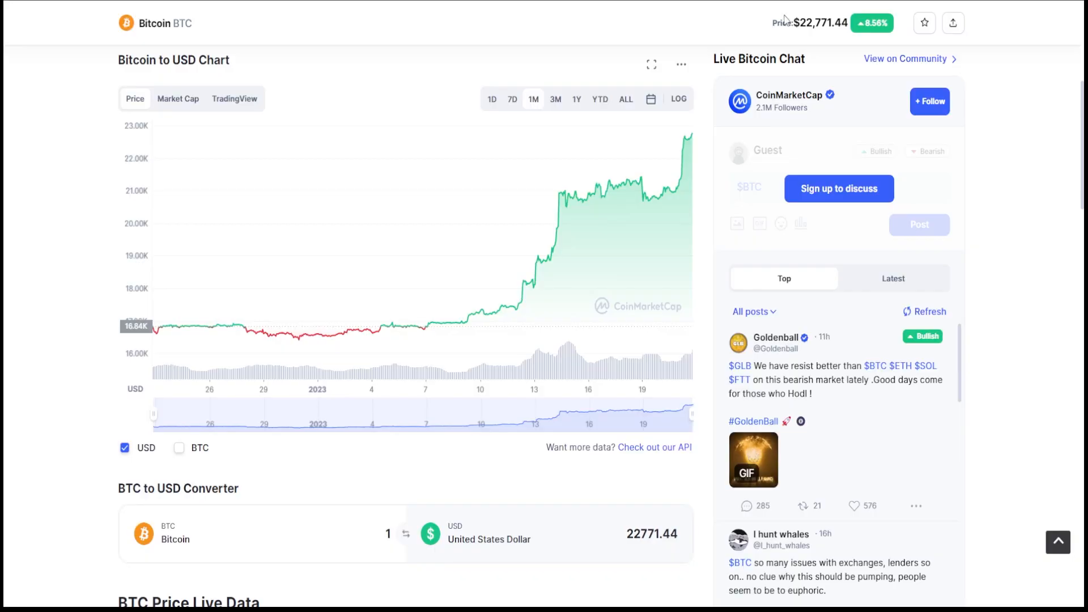
pyautogui.scroll(5, 543, 306)
pyautogui.scroll(5, 544, 306)
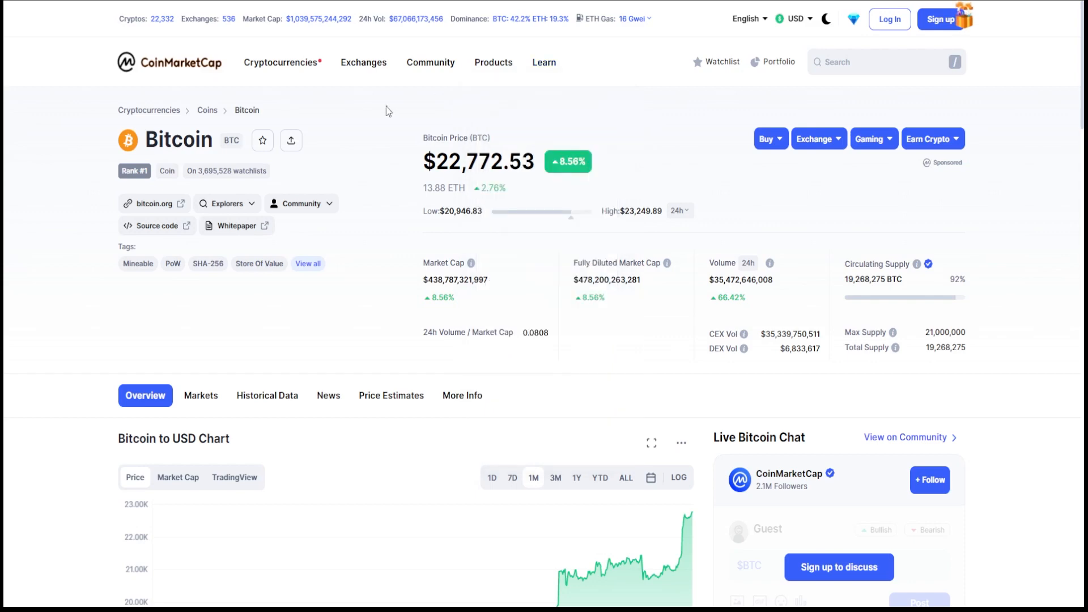
pyautogui.hotkey('ctrl', 't')
pyautogui.write('earn')
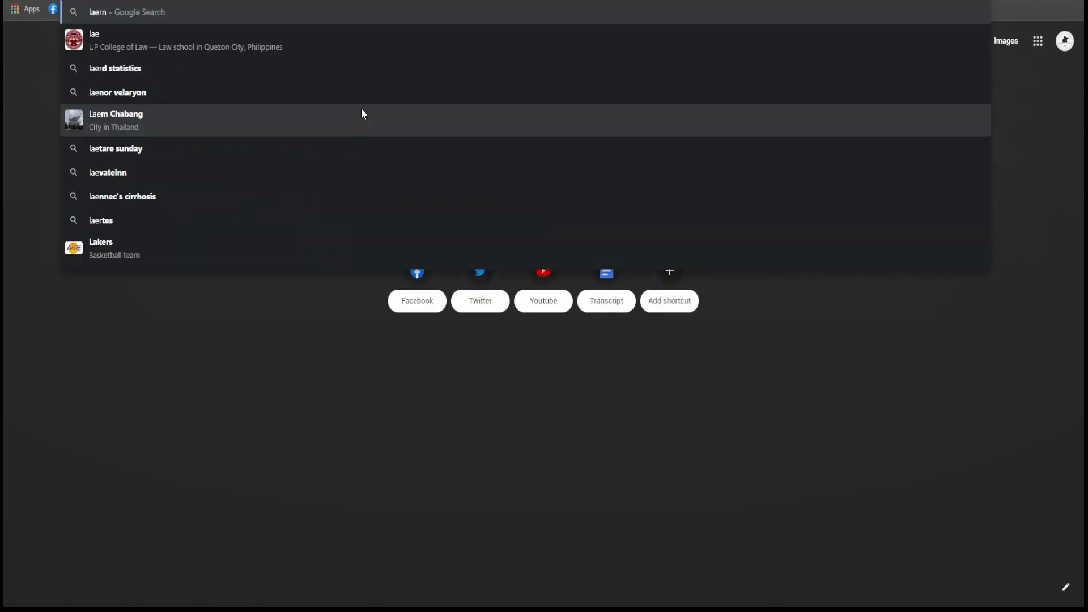
pyautogui.write(' and')
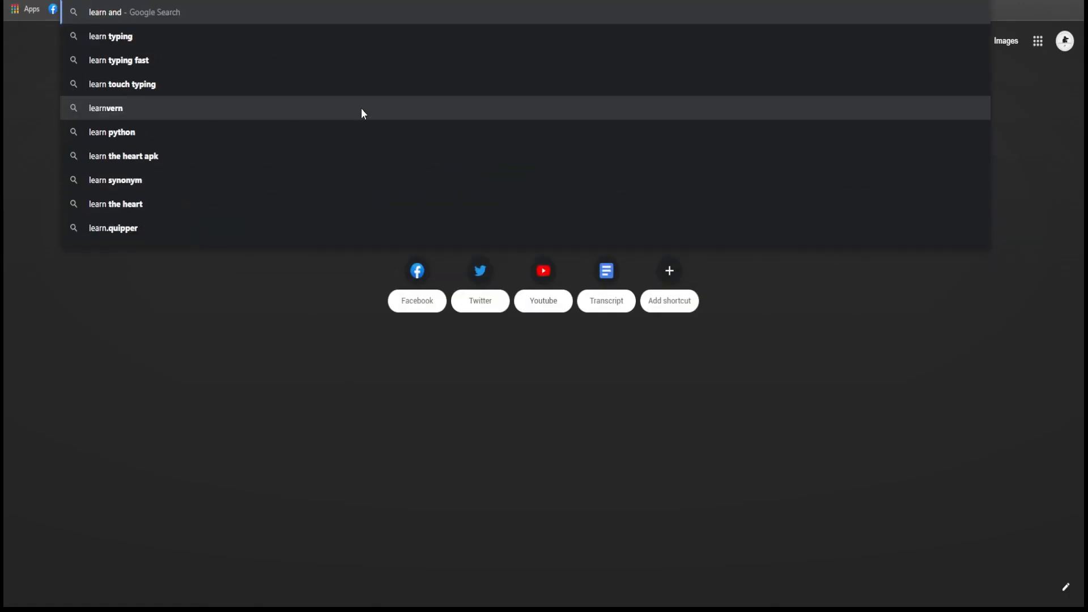
pyautogui.write(' earn crypto')
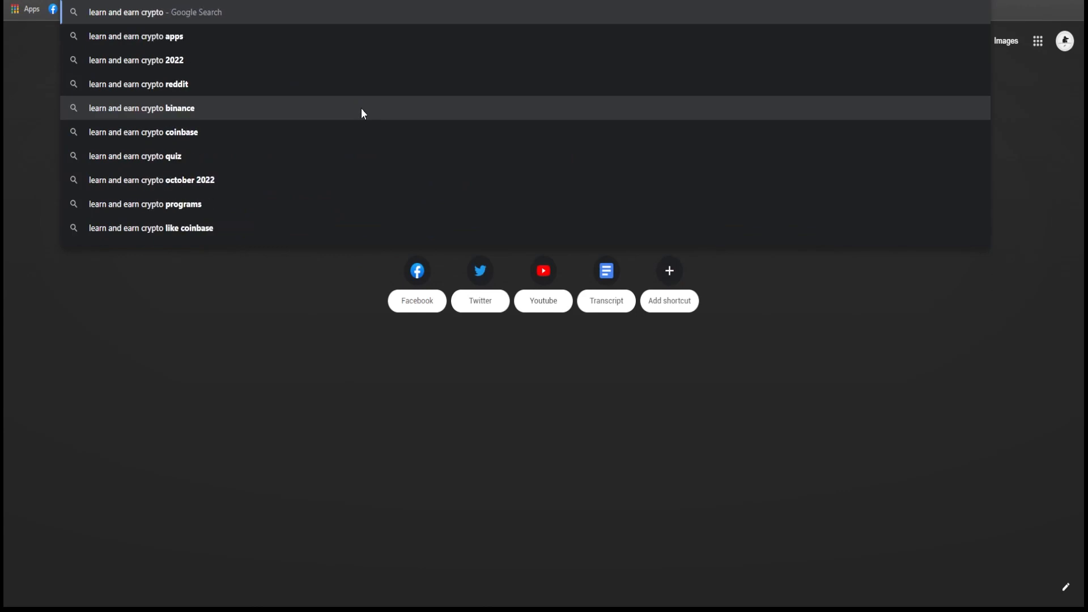
pyautogui.write(' coinmarketcap')
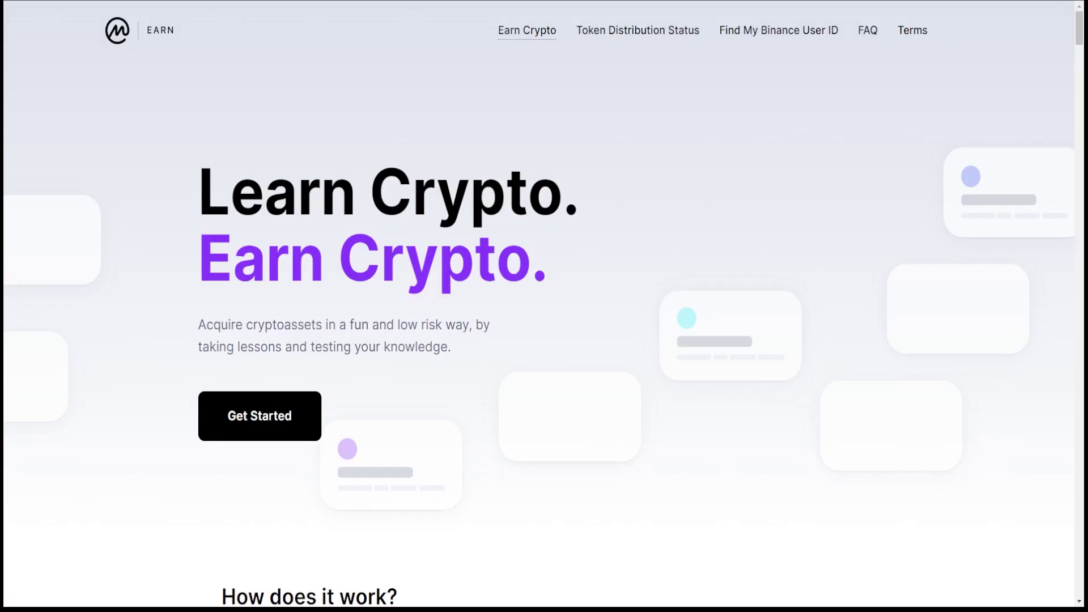
pyautogui.scroll(-1, 832, 90)
pyautogui.scroll(-2, 832, 90)
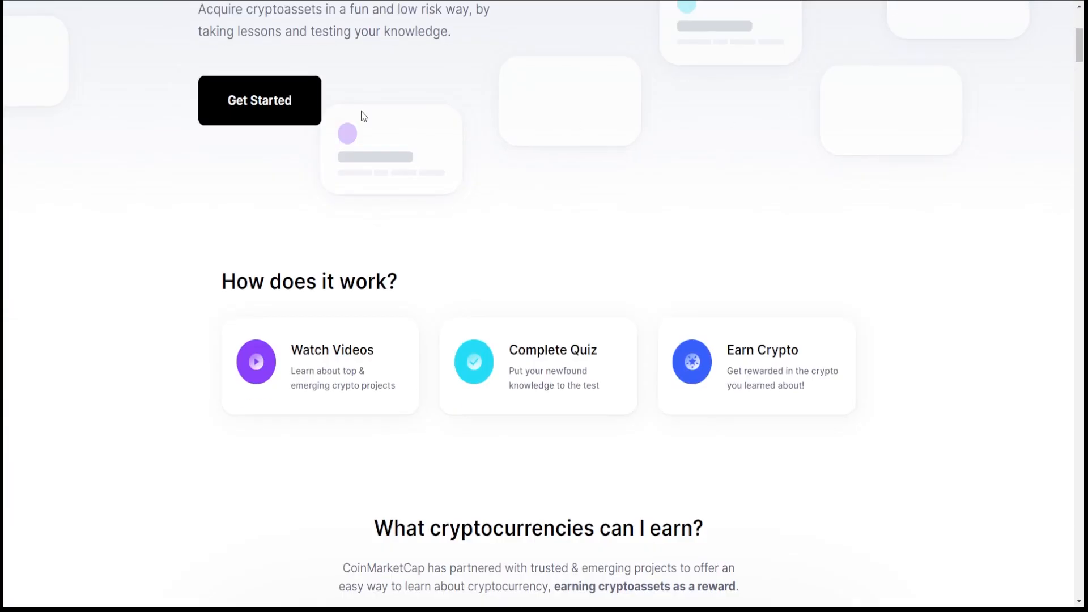
pyautogui.scroll(-2, 476, 110)
pyautogui.scroll(-5, 601, 144)
pyautogui.scroll(-3, 599, 143)
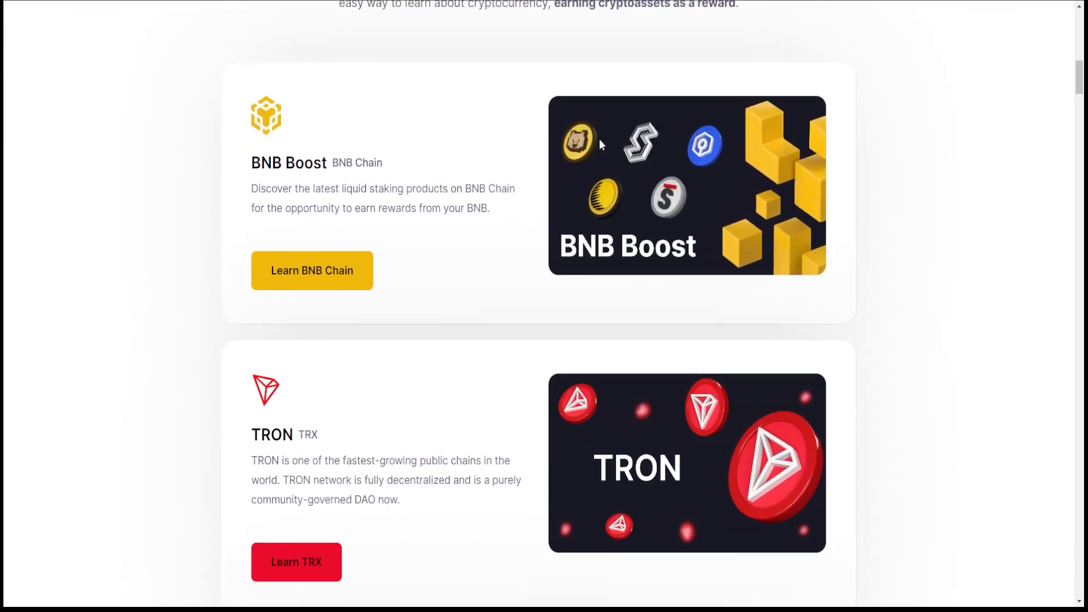
pyautogui.scroll(-3, 599, 143)
pyautogui.scroll(-3, 629, 153)
pyautogui.scroll(-3, 837, 123)
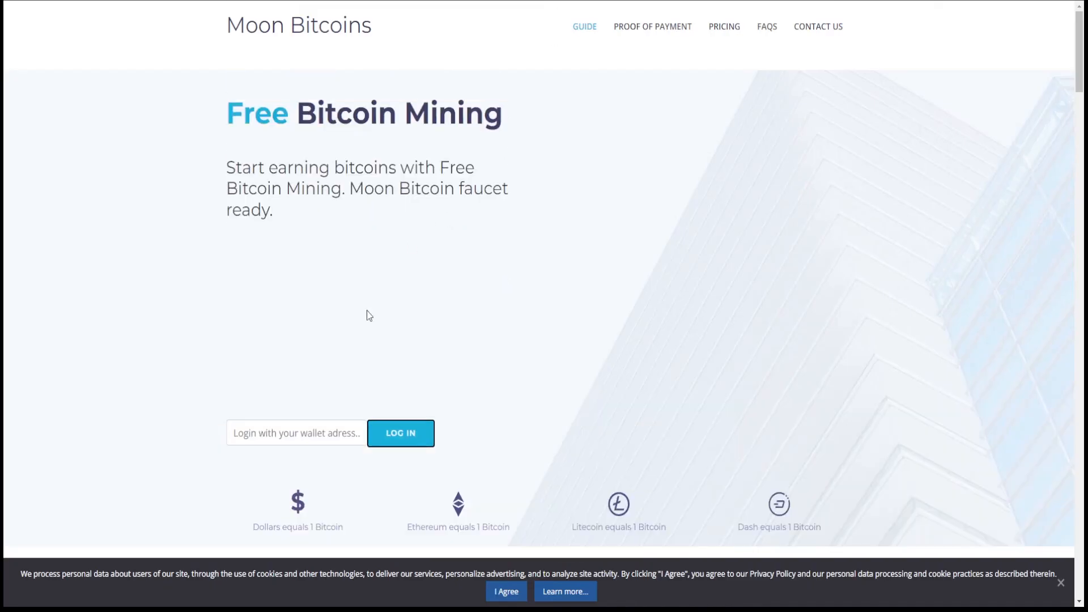
# Log in to Moon Bitcoins with the pasted BTC wallet address and dismiss the success dialog and ad popup
pyautogui.click(315, 432)
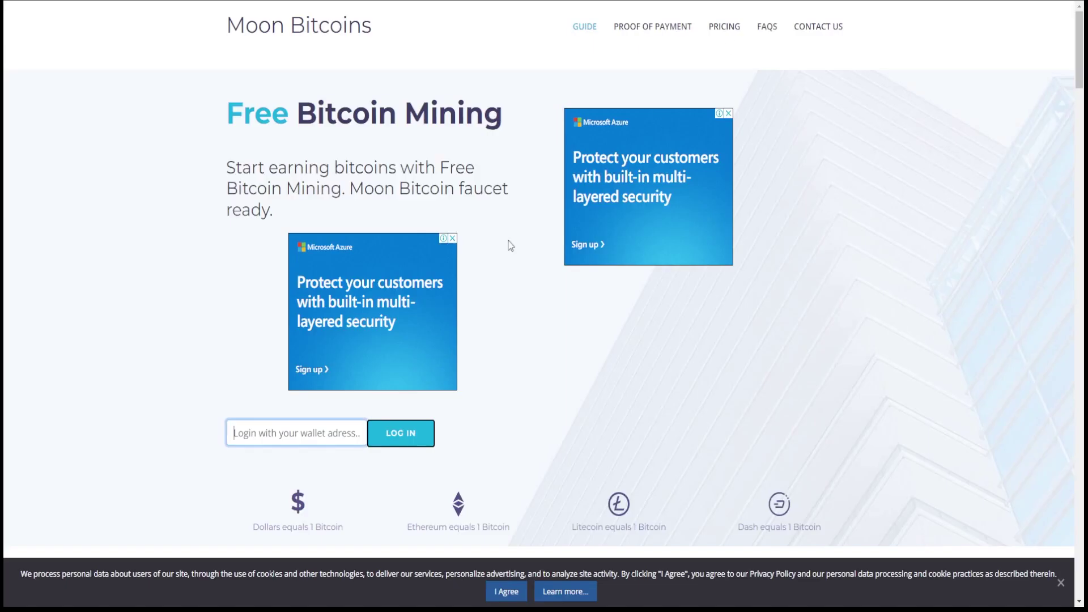
pyautogui.hotkey('ctrl', 'v')
pyautogui.click(400, 433)
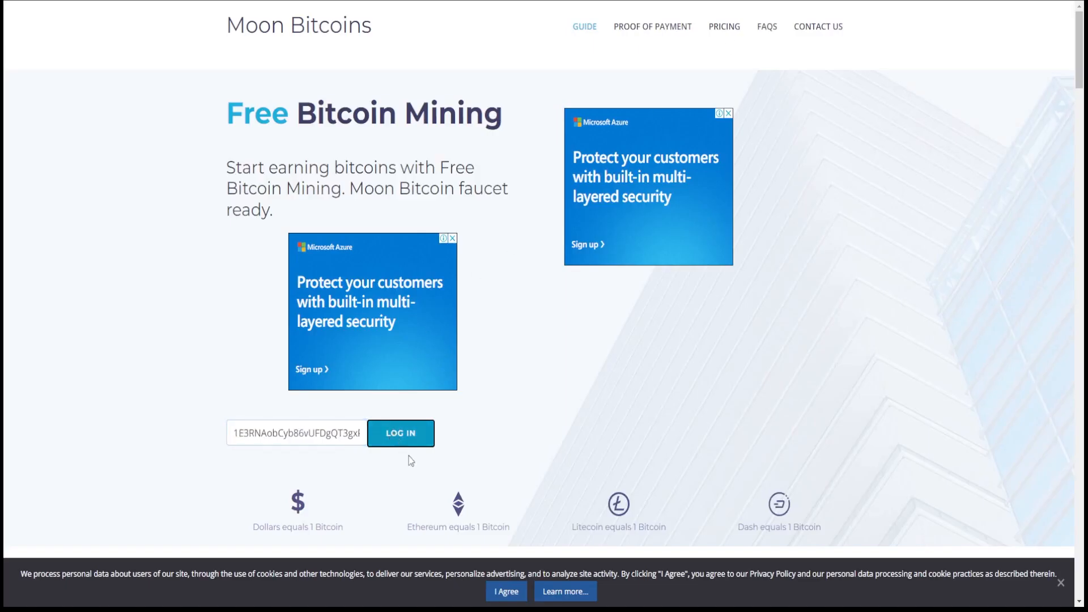
pyautogui.click(651, 275)
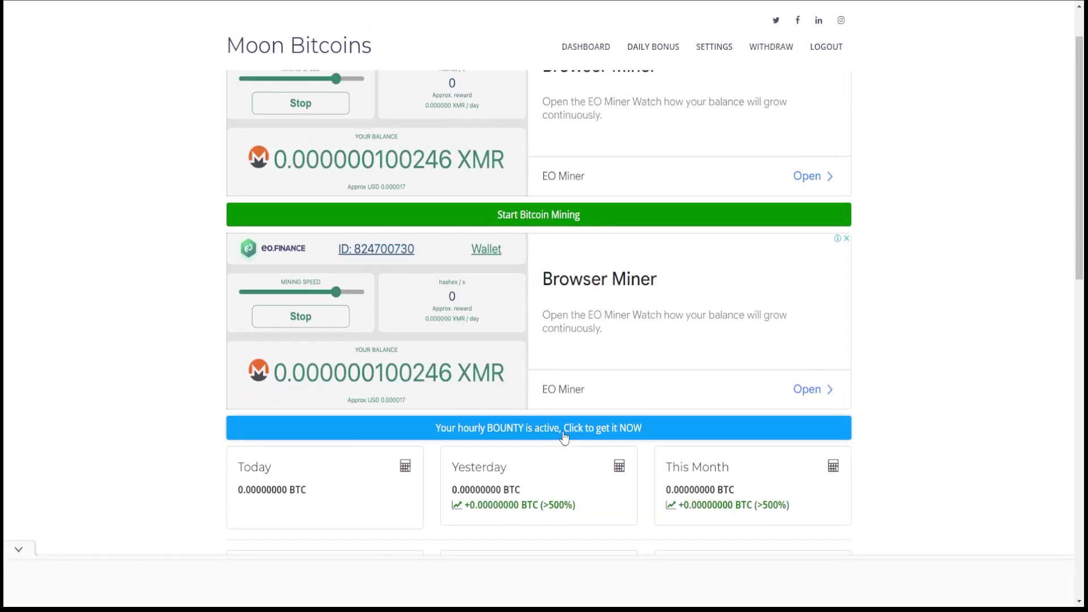
pyautogui.click(563, 436)
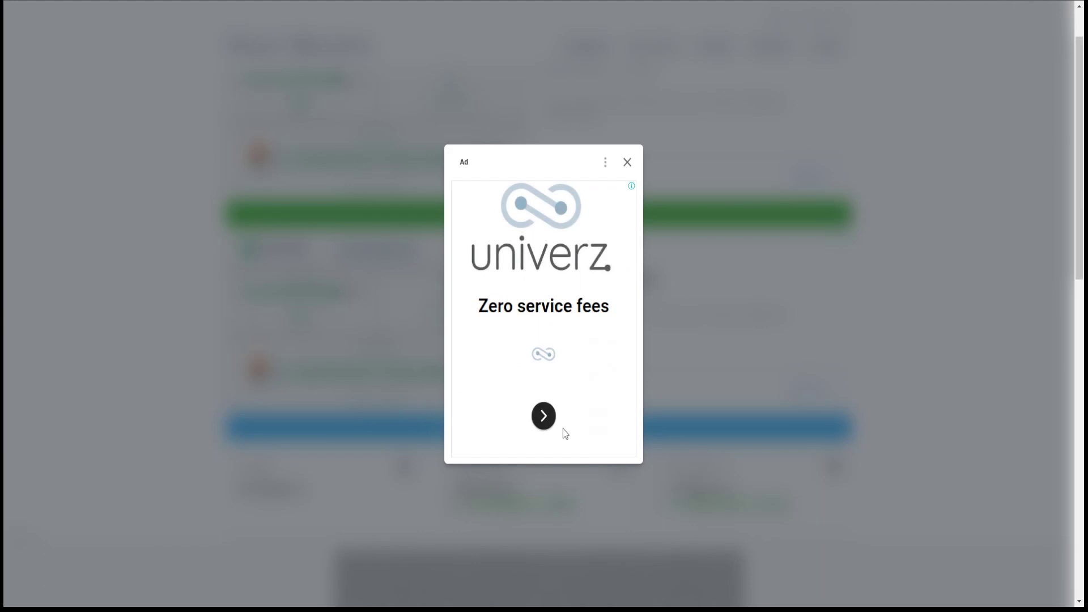
pyautogui.click(627, 163)
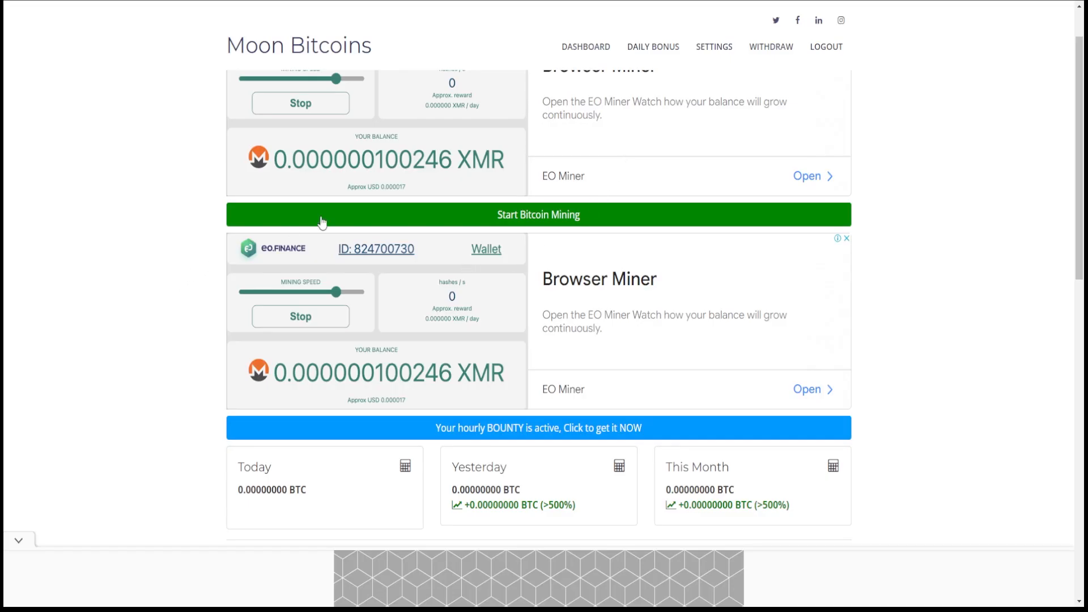
pyautogui.scroll(-3, 322, 221)
pyautogui.scroll(3, 429, 190)
pyautogui.scroll(-3, 415, 210)
pyautogui.scroll(2, 400, 351)
pyautogui.scroll(3, 400, 351)
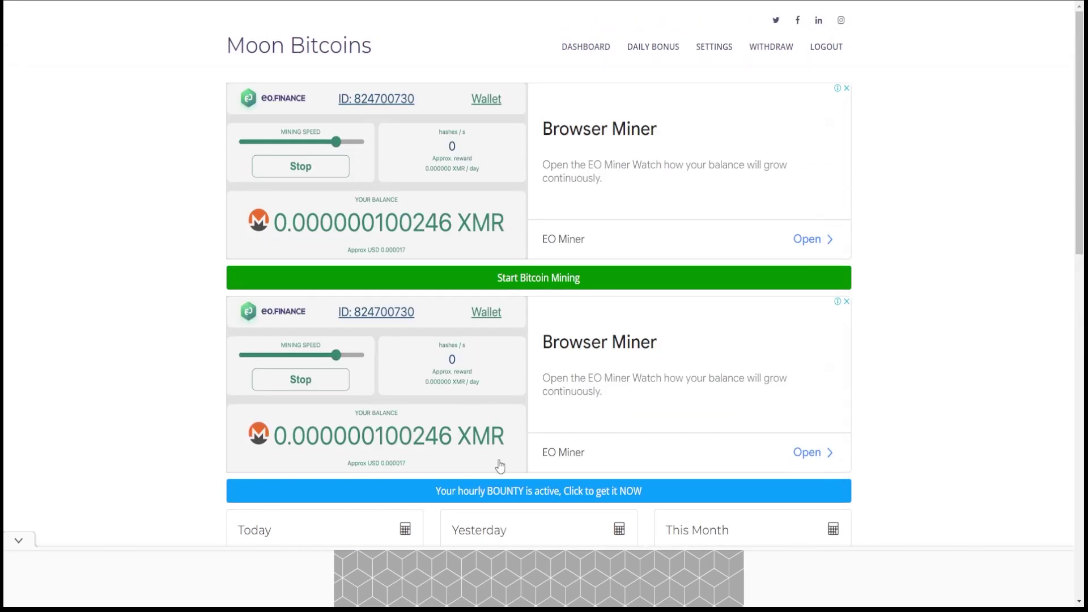
# Claim the hourly bounty and start a Bitcoin mining session
pyautogui.click(505, 501)
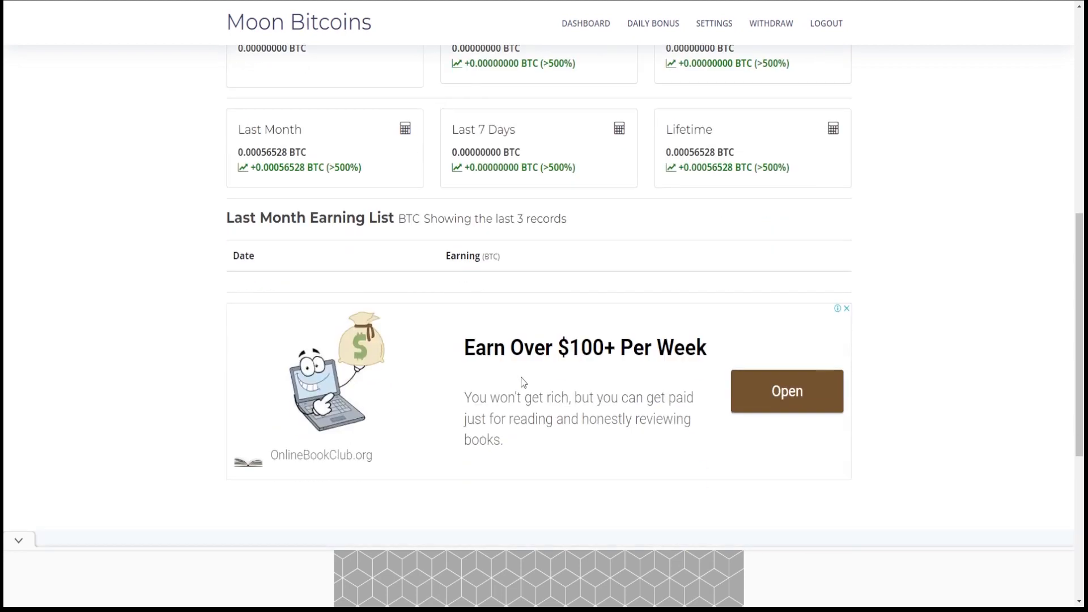
pyautogui.scroll(-3, 534, 396)
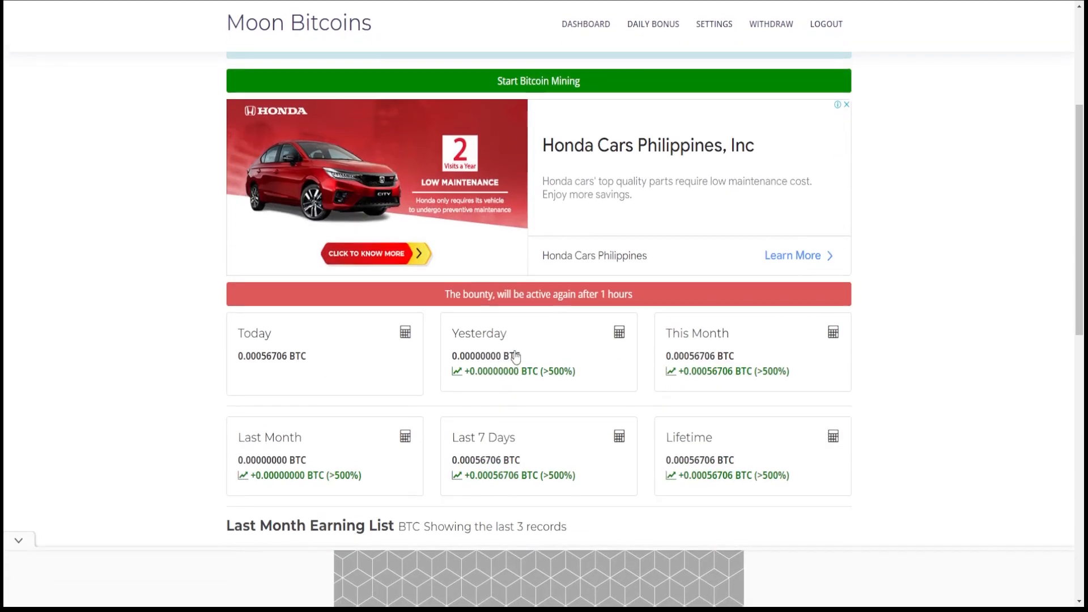
pyautogui.scroll(2, 513, 347)
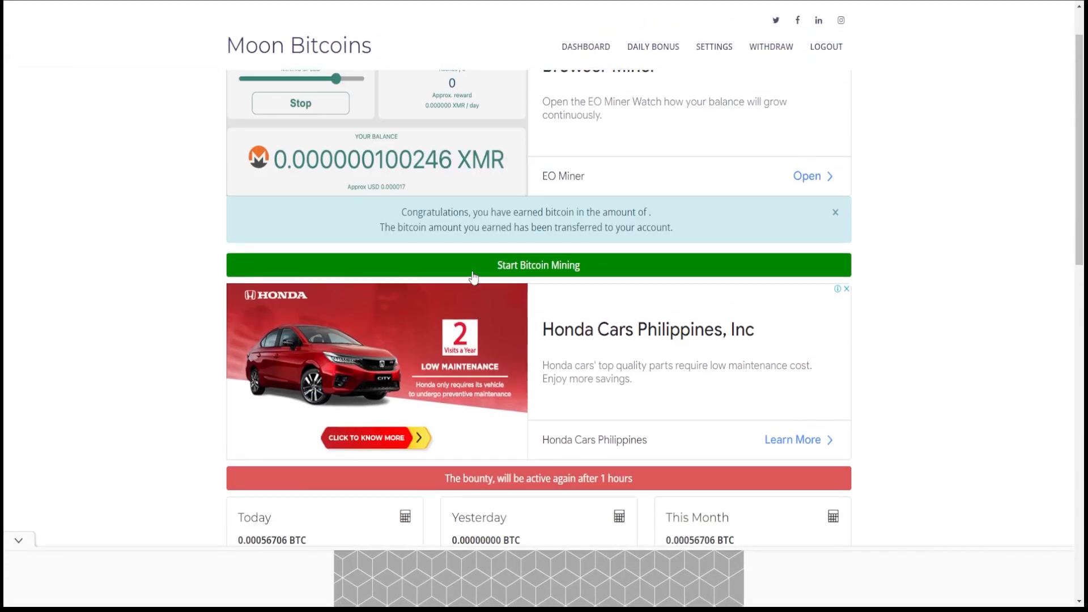
pyautogui.scroll(1, 486, 274)
pyautogui.click(501, 330)
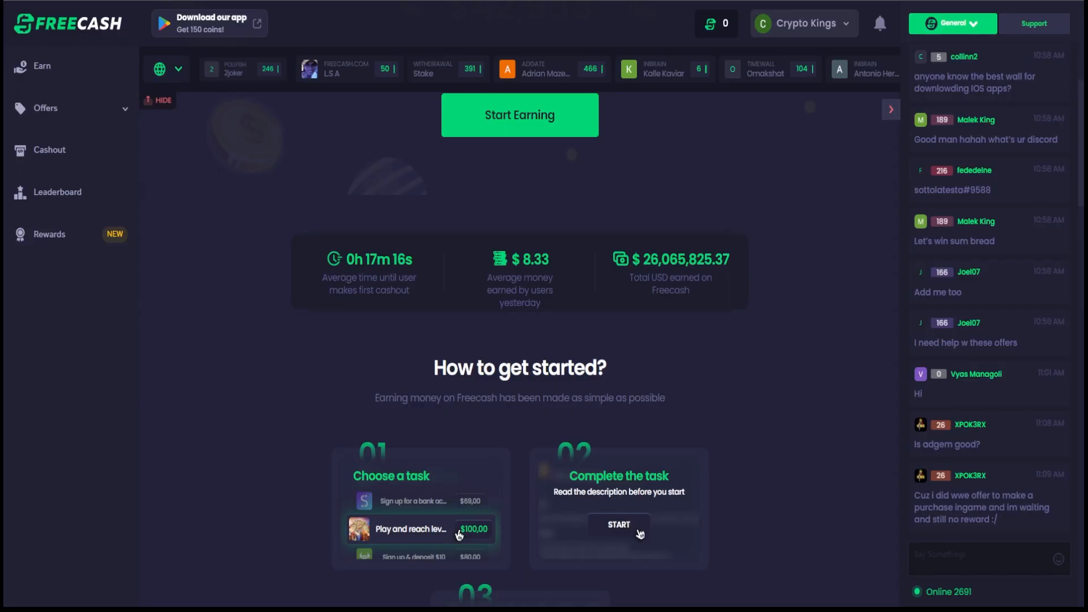
pyautogui.scroll(-2, 566, 139)
pyautogui.scroll(-3, 565, 140)
pyautogui.scroll(2, 566, 140)
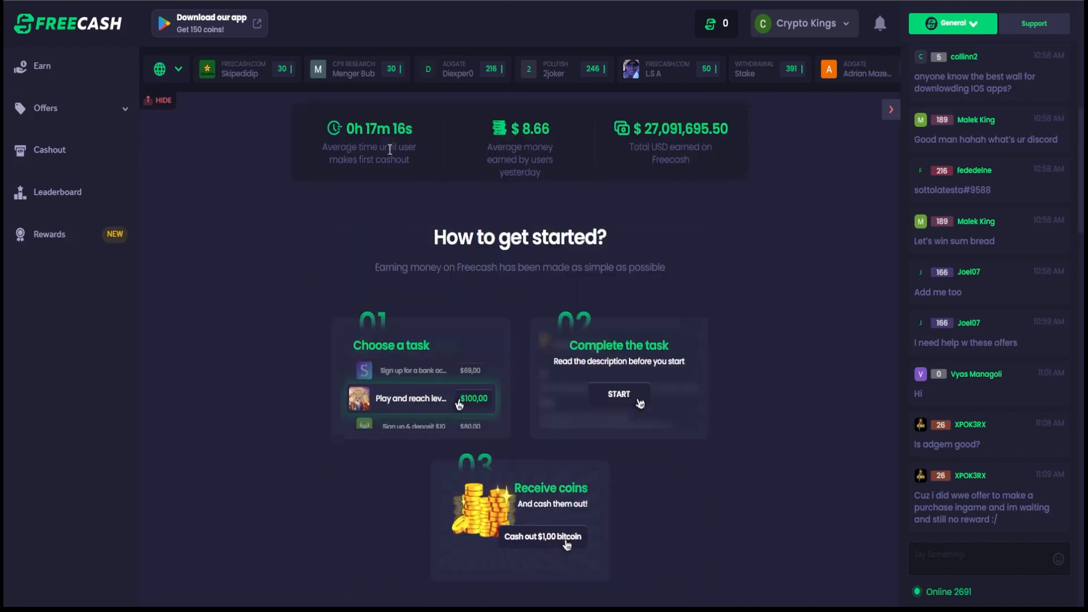
pyautogui.scroll(3, 389, 150)
pyautogui.scroll(-5, 327, 176)
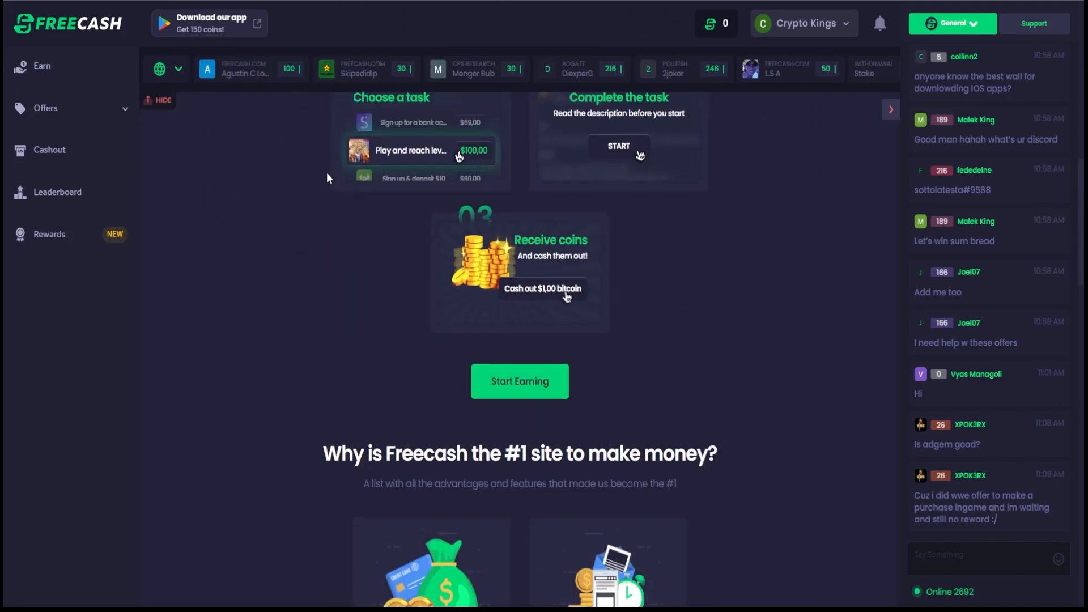
pyautogui.scroll(-5, 327, 177)
pyautogui.scroll(-5, 327, 177)
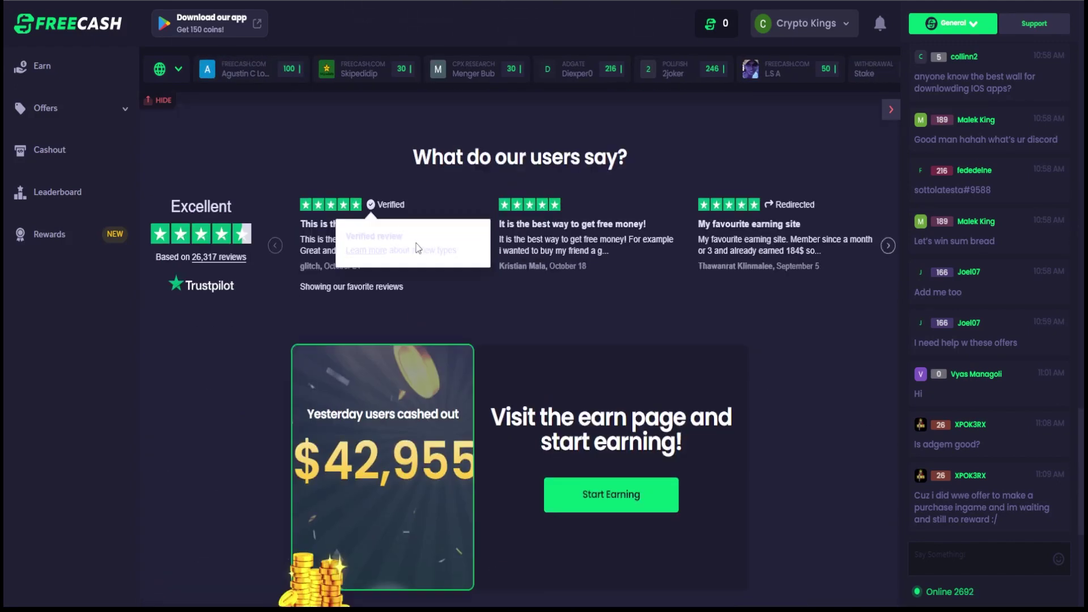
# Go to Freecash.com's Trustpilot page via the 'Based on 26,317 reviews' link
pyautogui.click(203, 267)
pyautogui.scroll(5, 555, 204)
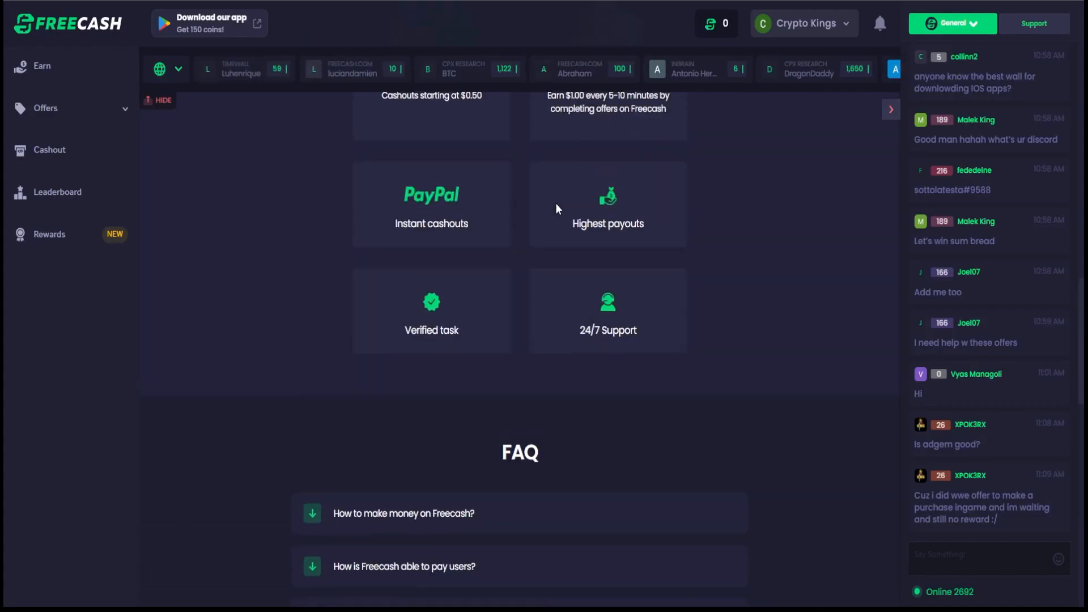
pyautogui.scroll(5, 555, 203)
pyautogui.scroll(5, 545, 218)
pyautogui.scroll(5, 544, 219)
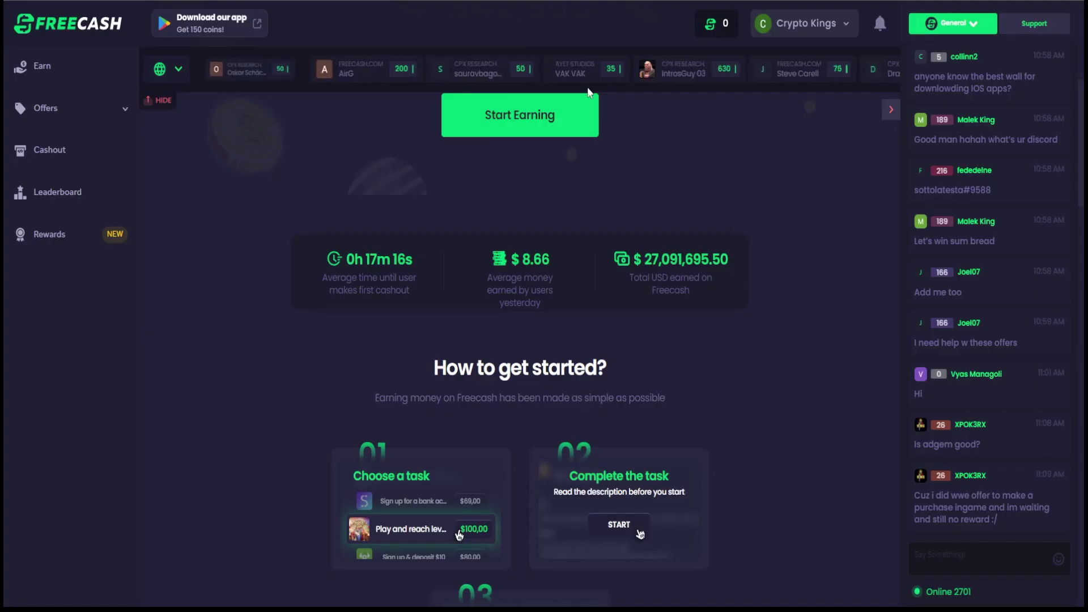
pyautogui.scroll(-2, 595, 145)
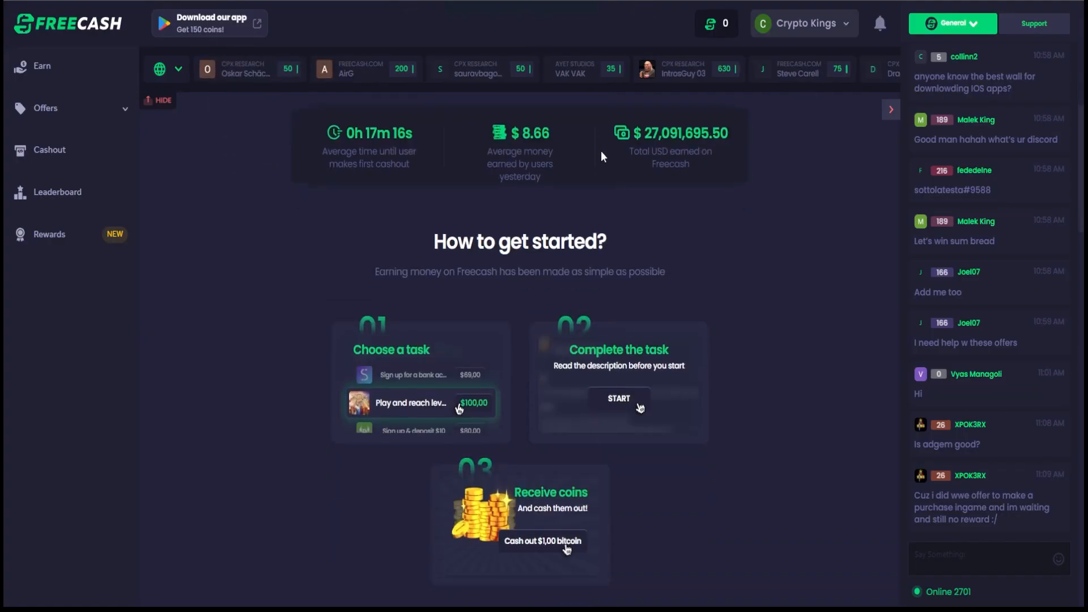
# Browse the Cashout withdrawal options, then move on to the Earn offers page
pyautogui.click(72, 152)
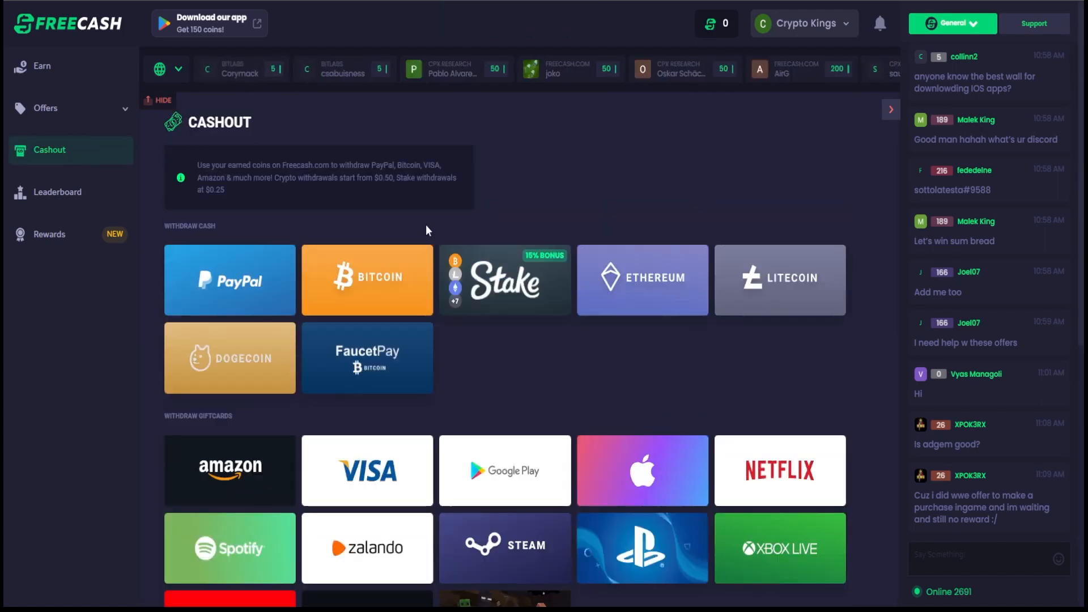
pyautogui.scroll(-1, 435, 264)
pyautogui.scroll(-3, 435, 255)
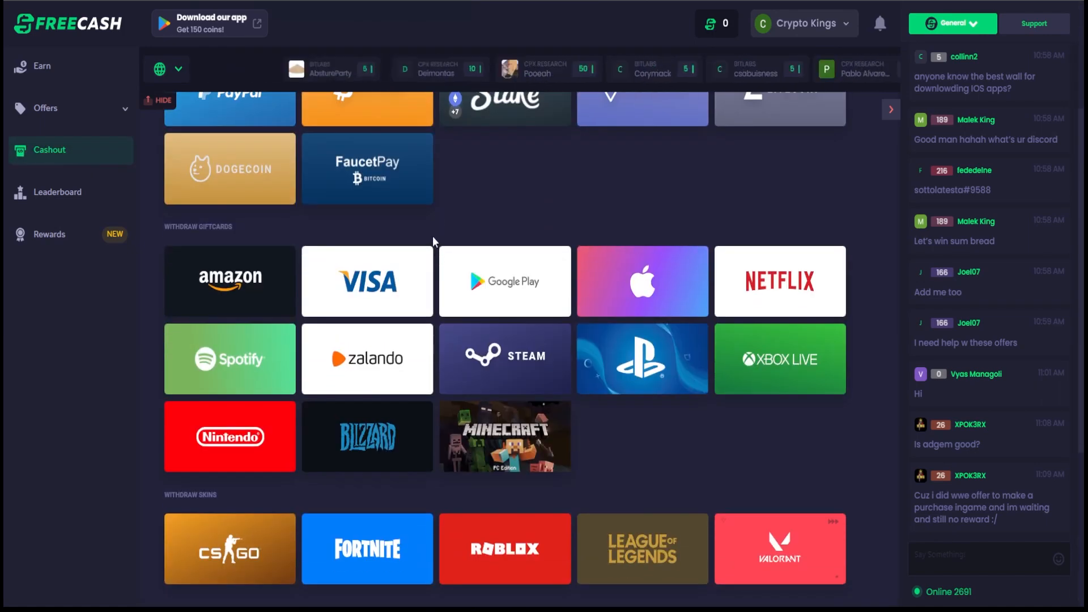
pyautogui.scroll(-3, 433, 244)
pyautogui.scroll(3, 425, 209)
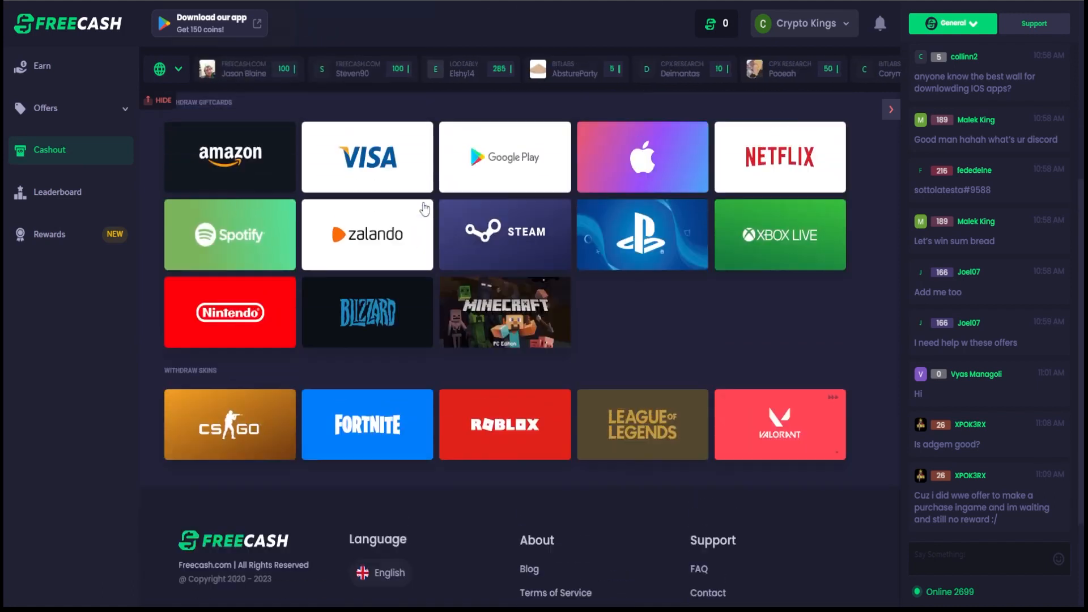
pyautogui.scroll(2, 425, 210)
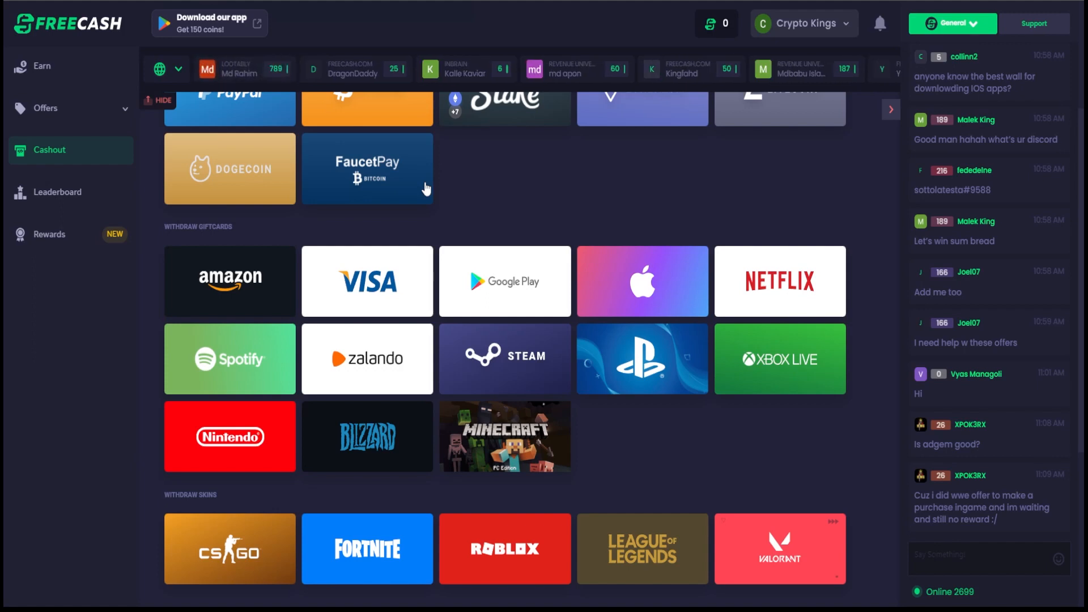
pyautogui.scroll(4, 426, 187)
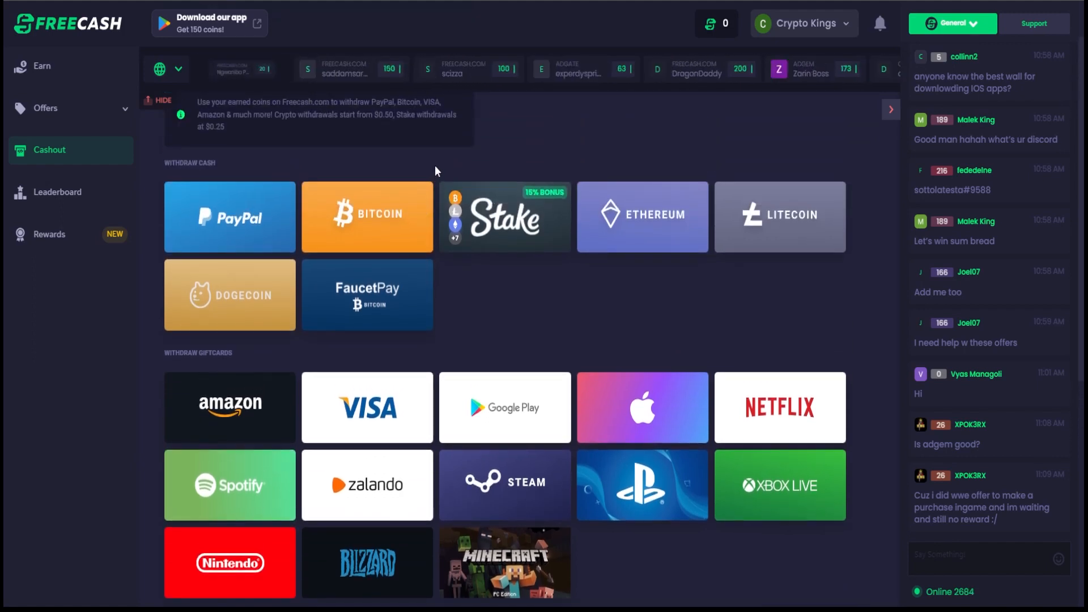
pyautogui.scroll(-5, 434, 166)
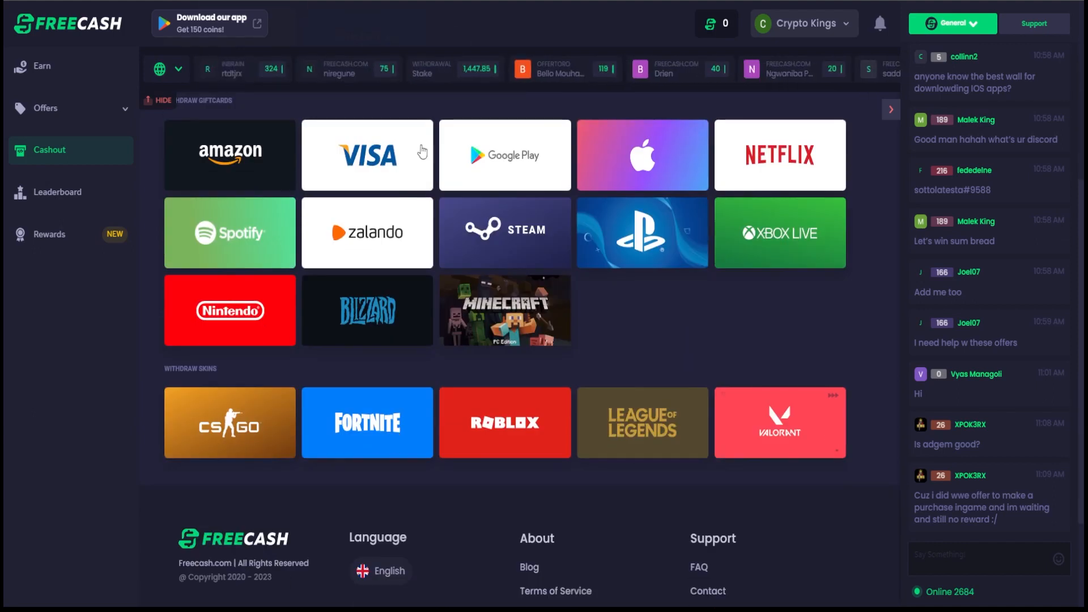
pyautogui.scroll(3, 438, 135)
pyautogui.scroll(2, 438, 135)
pyautogui.scroll(-3, 437, 135)
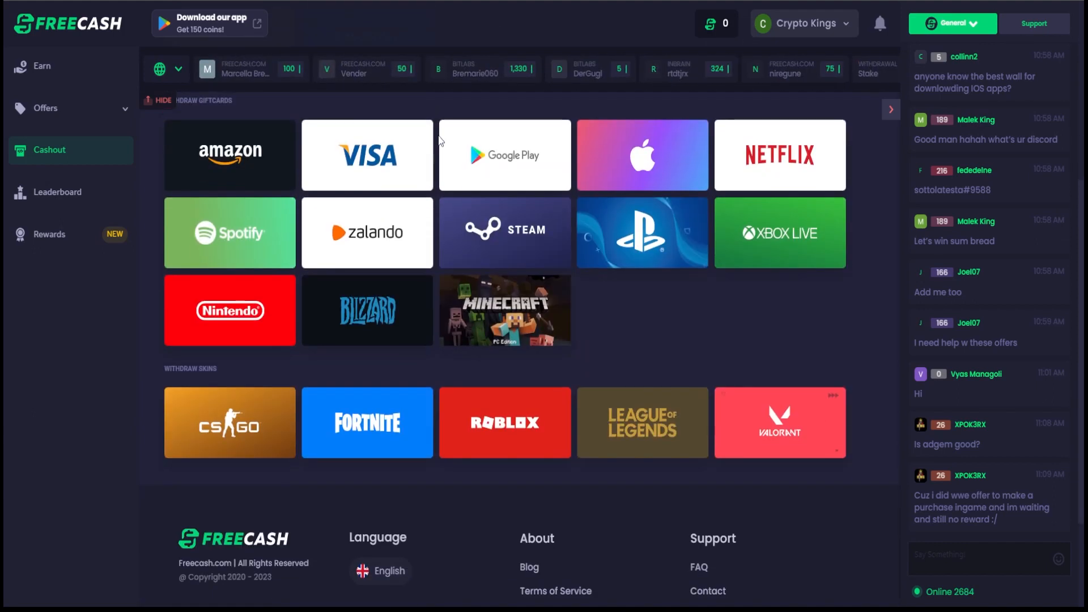
pyautogui.scroll(3, 438, 135)
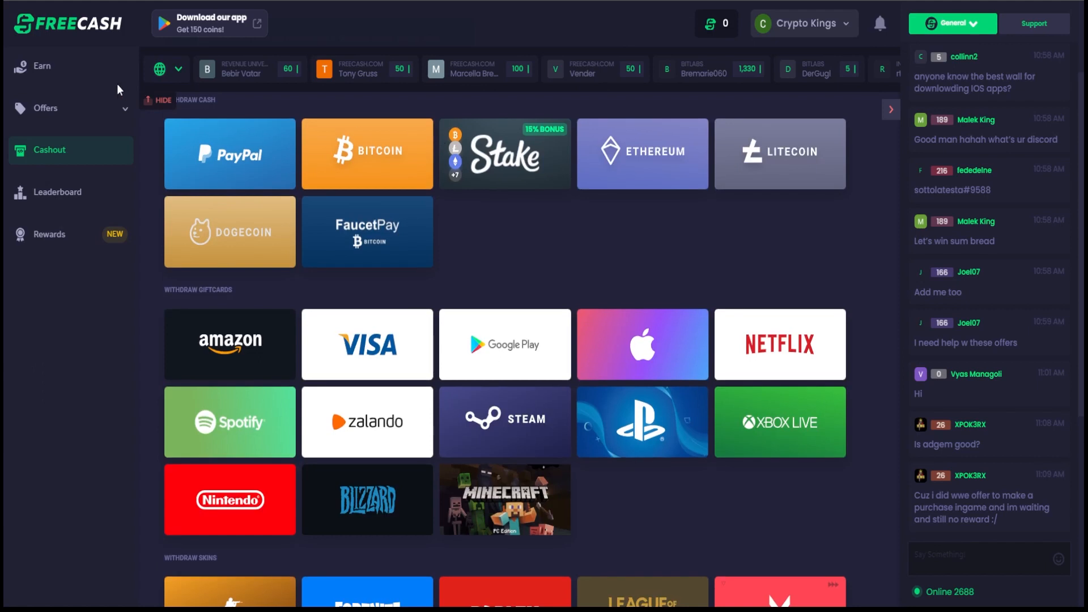
pyautogui.click(97, 77)
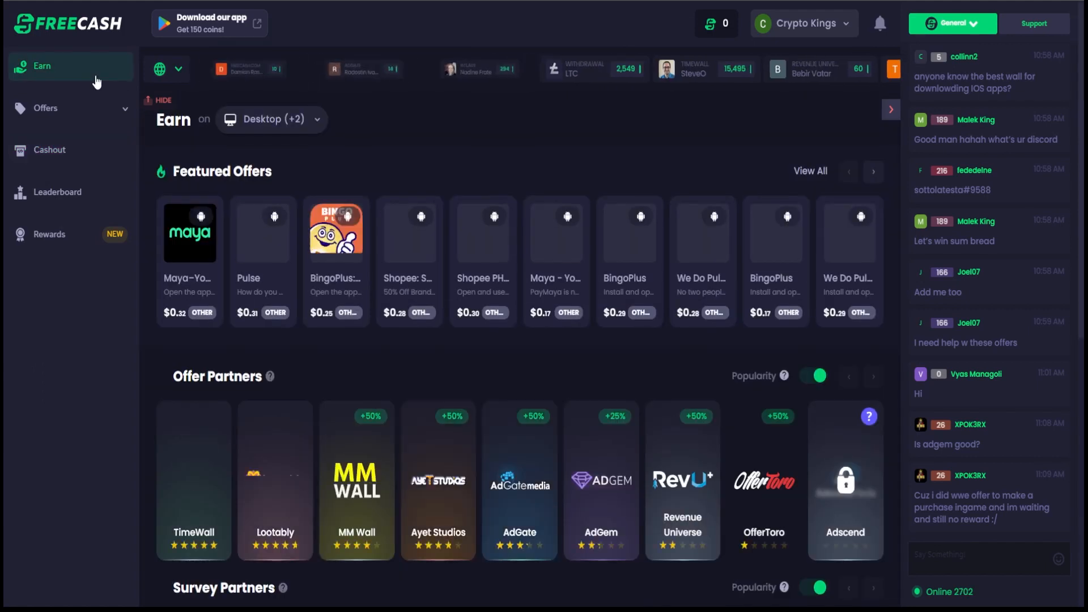
pyautogui.scroll(-3, 387, 126)
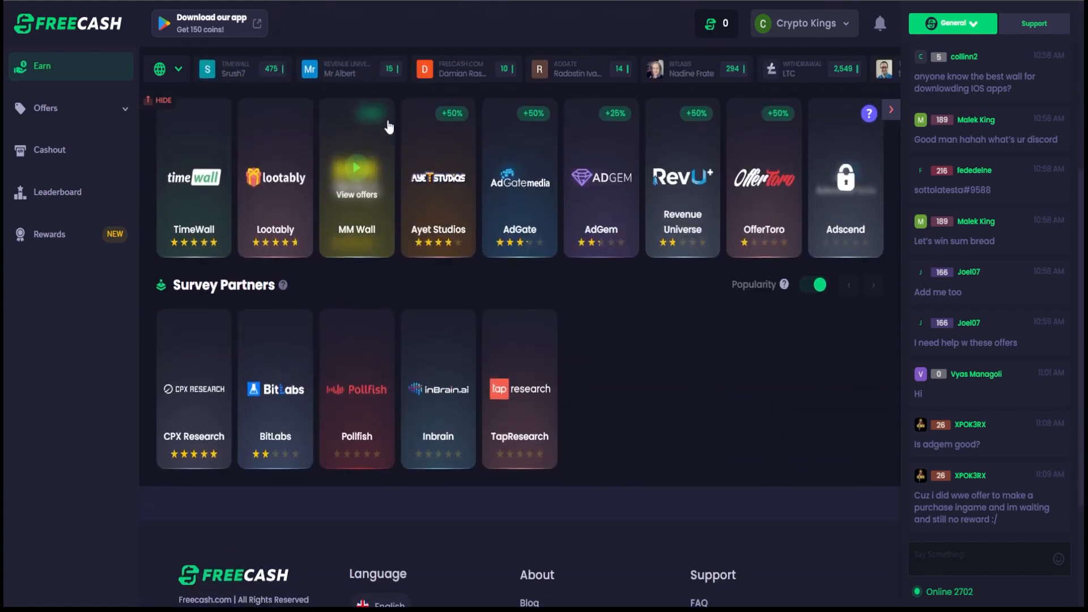
pyautogui.scroll(5, 387, 125)
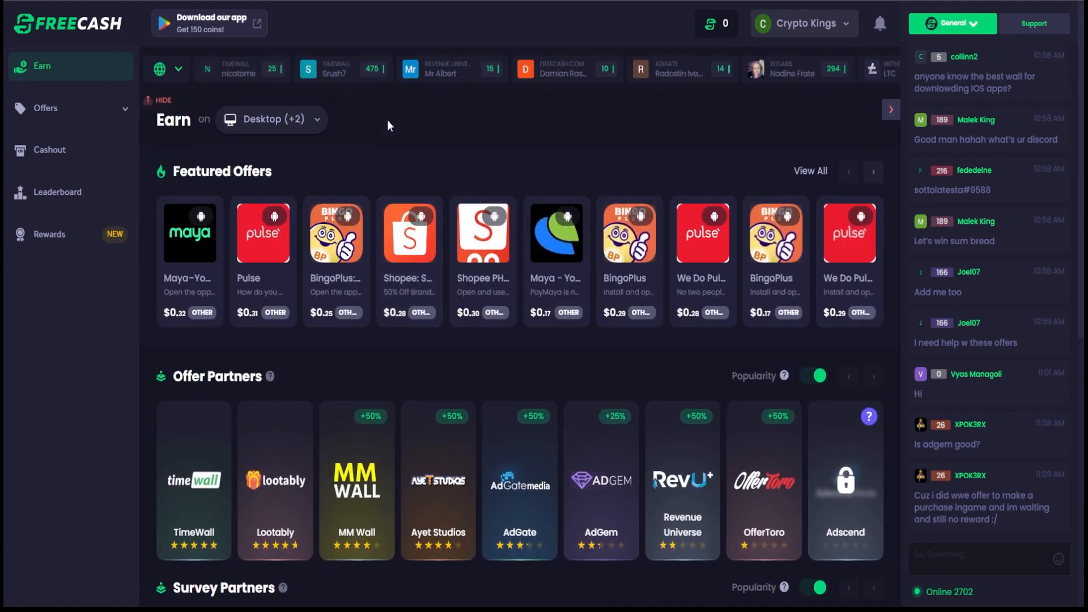